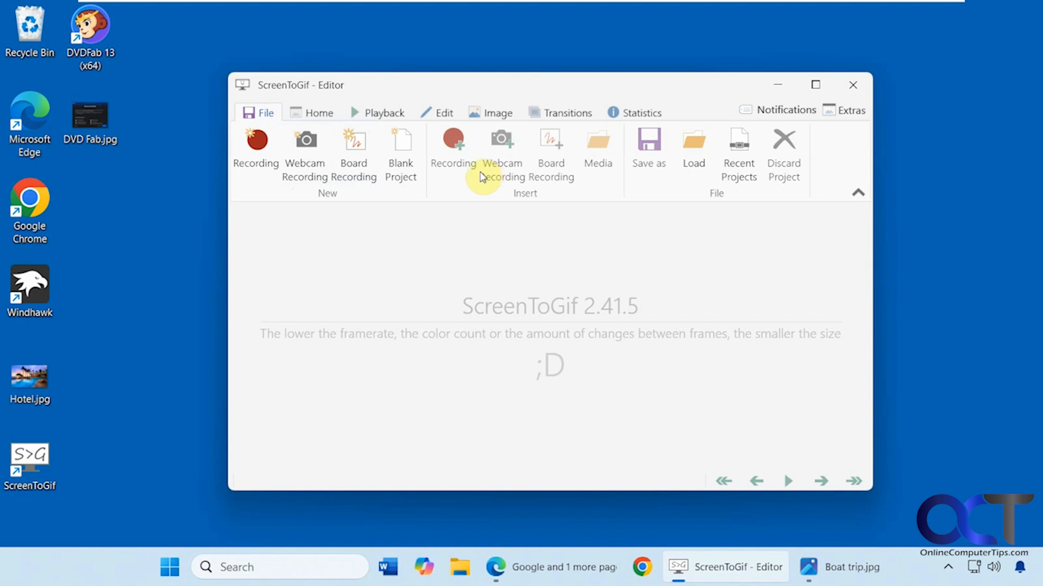
Examine the editor's Home, Playback, Edit, Image, Transitions and Statistics tools, ending back at the file and recording commands
left_click(321, 114)
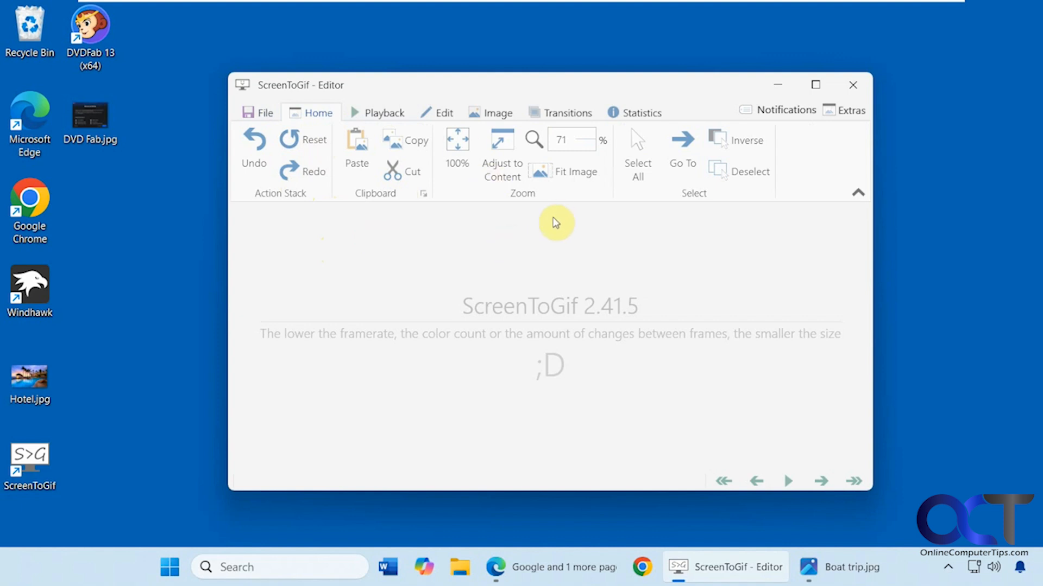
left_click(380, 114)
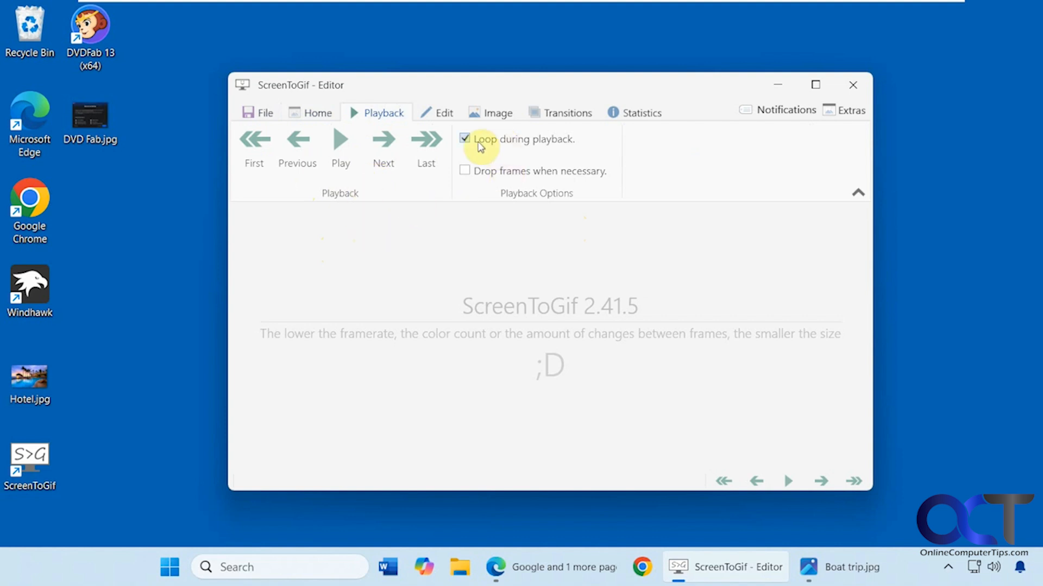
mouse_move(501, 144)
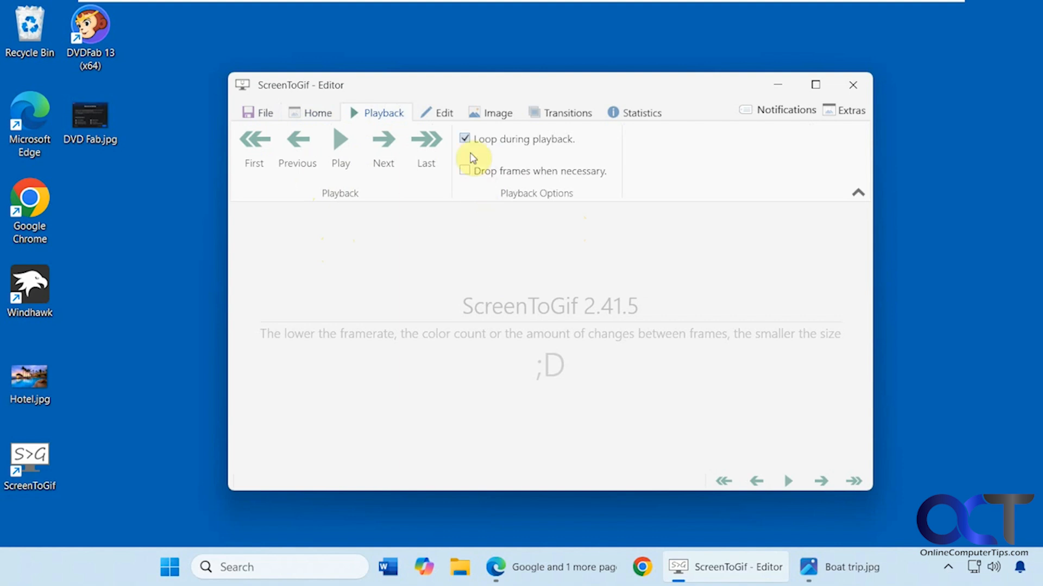
left_click(448, 116)
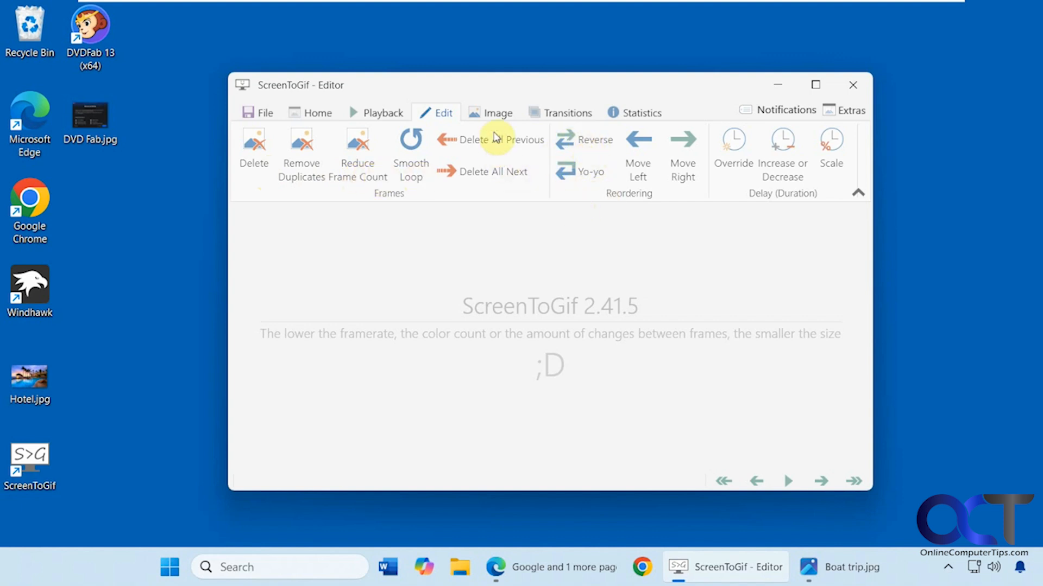
left_click(495, 115)
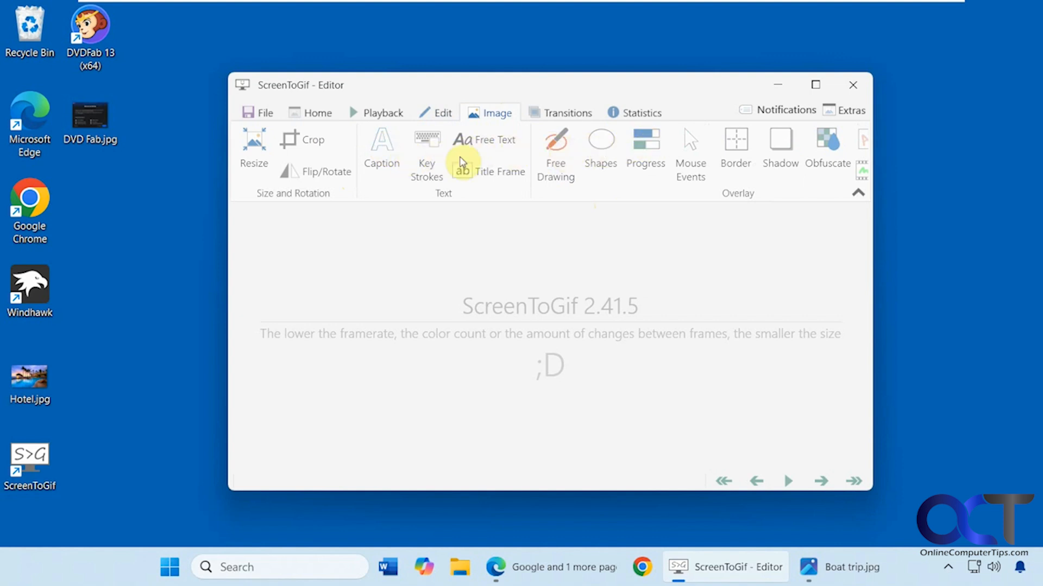
left_click(566, 116)
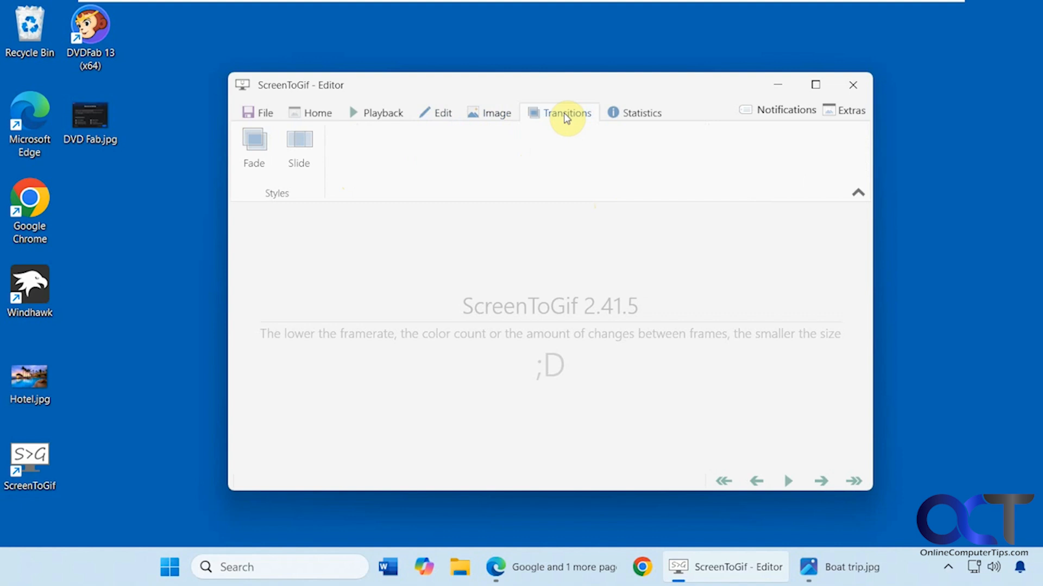
left_click(629, 115)
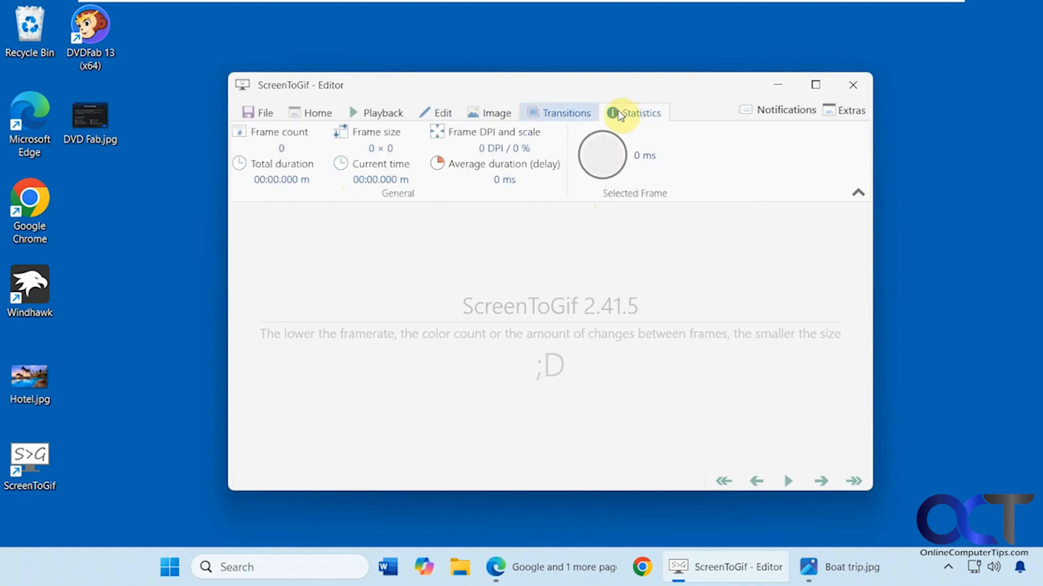
left_click(266, 116)
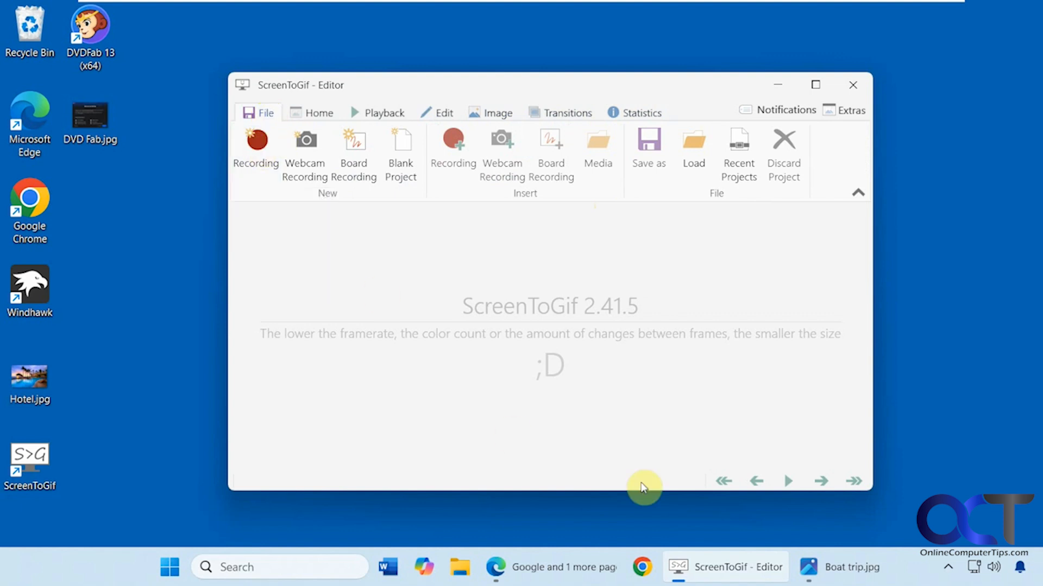
Bring up the Boat trip.jpg photo editor and open a new screen recorder over it with a 1204 × 730 px capture area
left_click(808, 567)
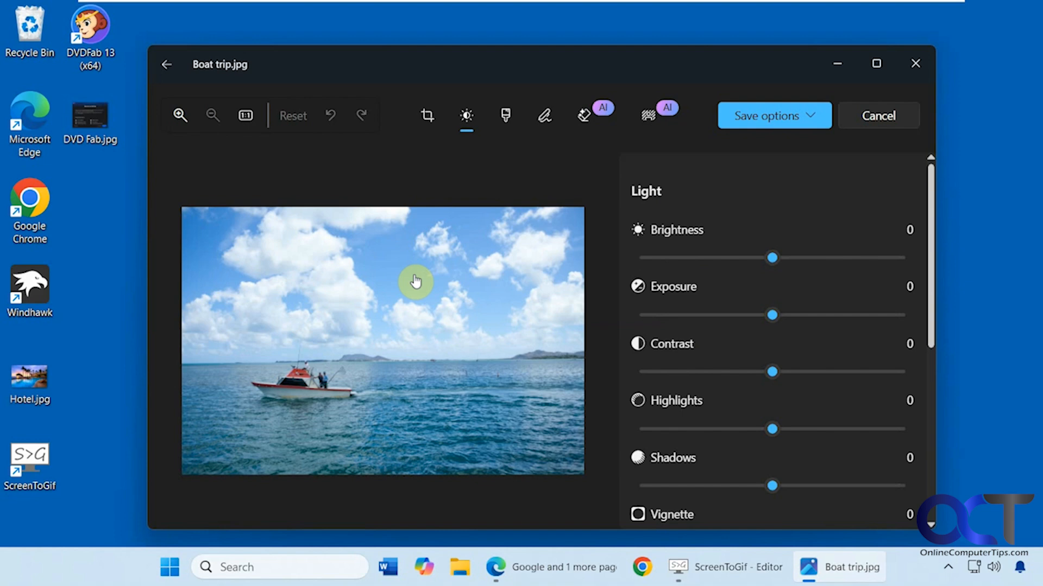
left_click(698, 566)
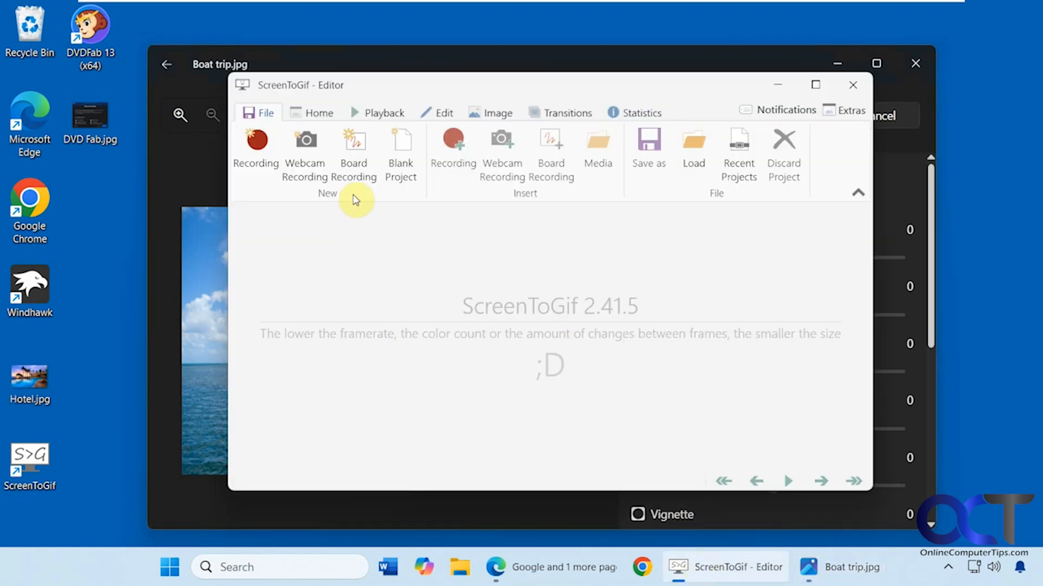
left_click(260, 159)
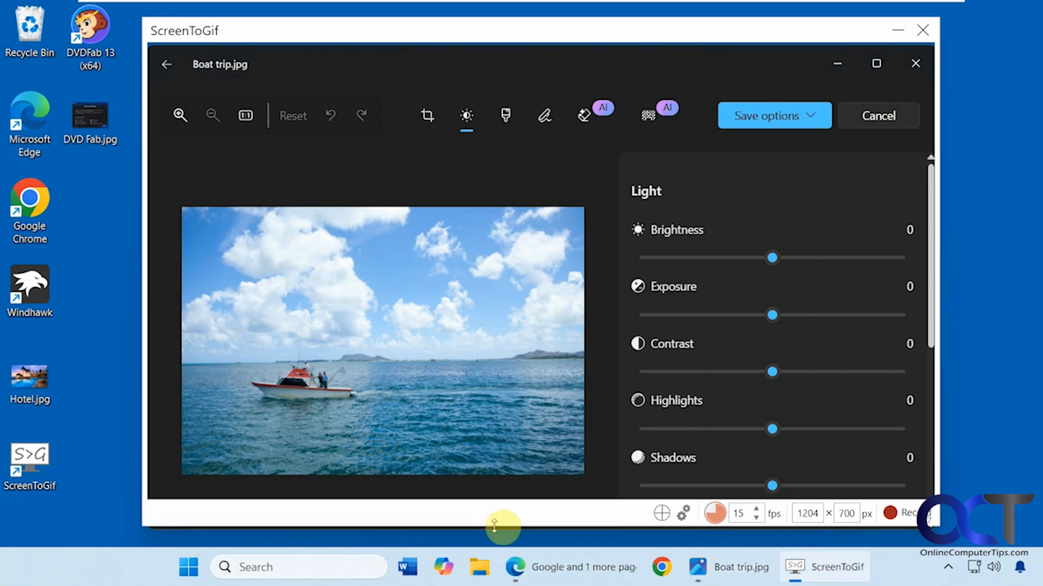
left_click_drag(495, 524, 499, 549)
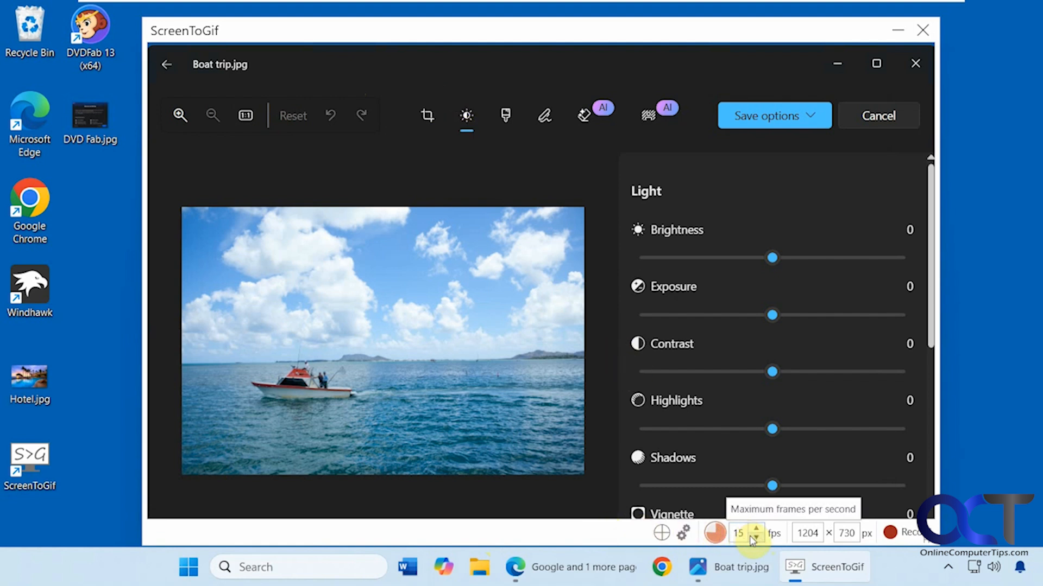
Open the recorder's options and review the Application, Recorder, Editor, Tasks, Shortcuts, Language and Storage settings
left_click(683, 532)
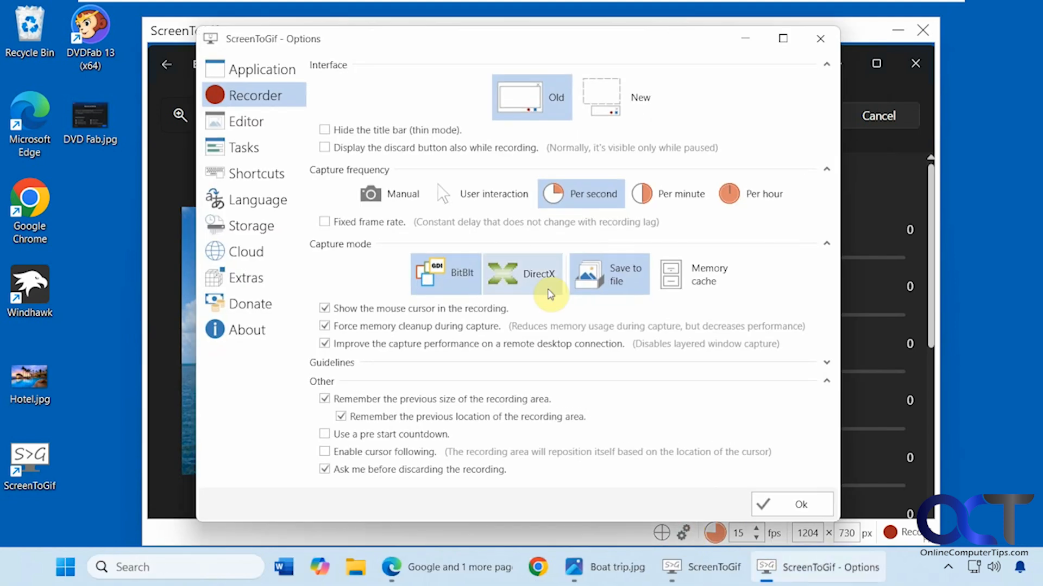
left_click(267, 71)
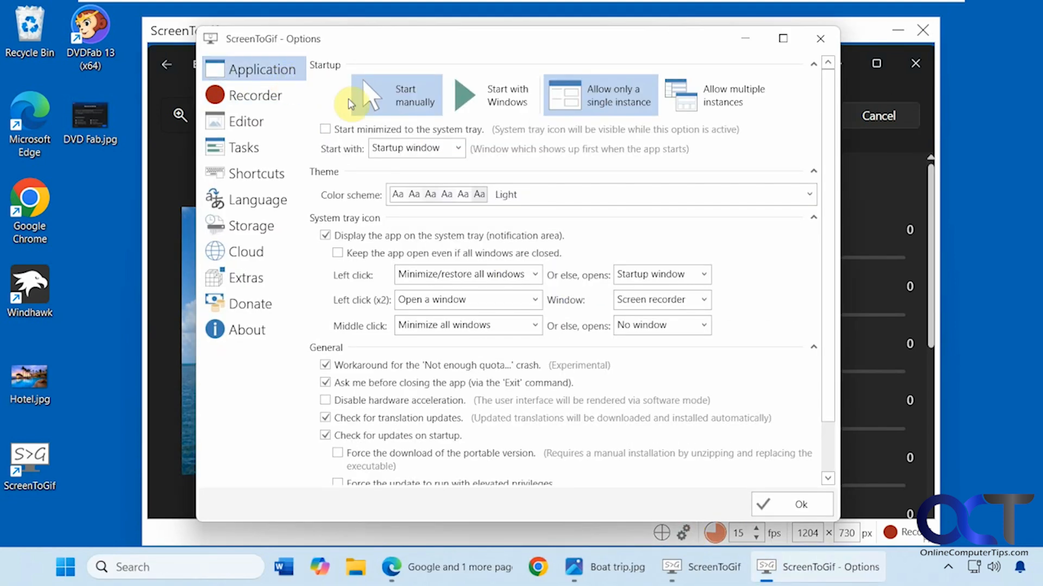
mouse_move(832, 240)
left_mouse_down()
mouse_move(832, 300)
mouse_move(827, 252)
left_mouse_up()
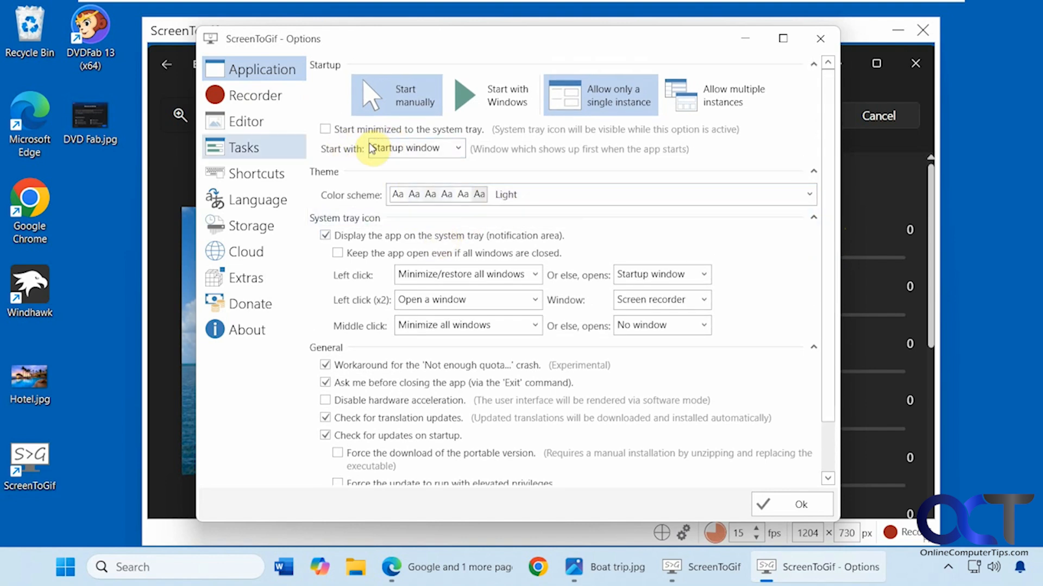
left_click(263, 105)
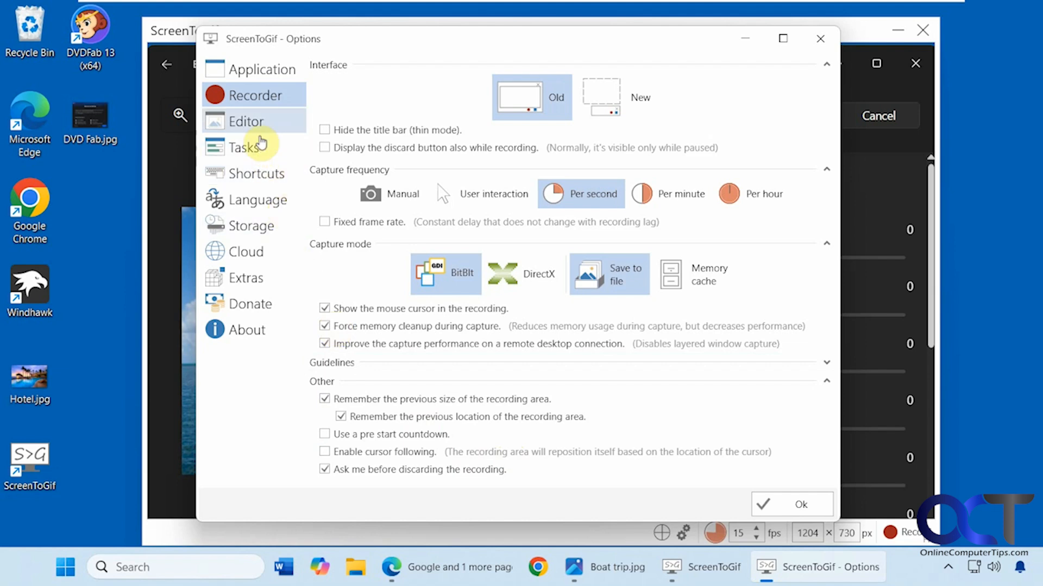
left_click(255, 129)
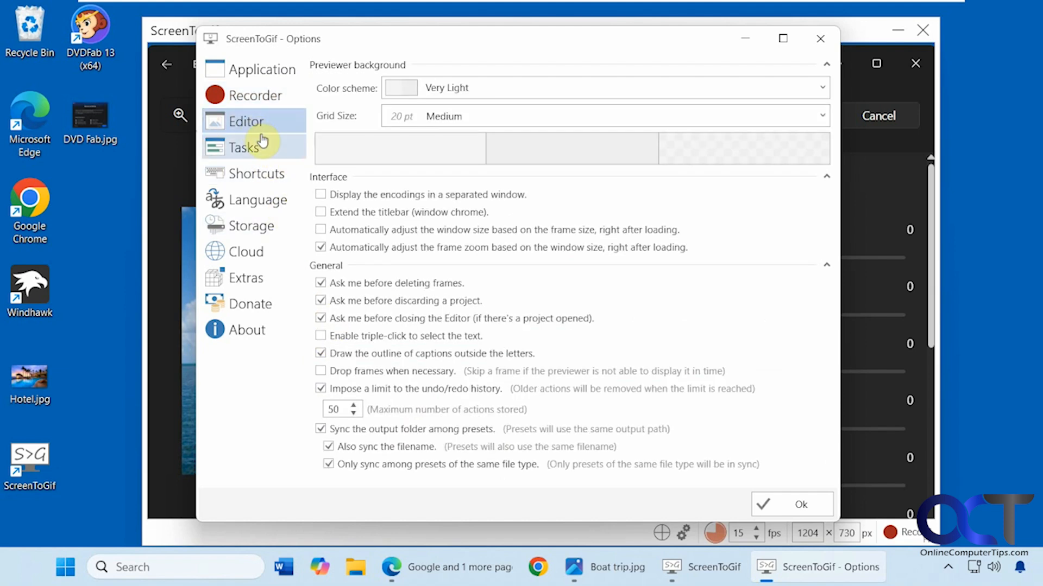
left_click(257, 151)
left_click(258, 180)
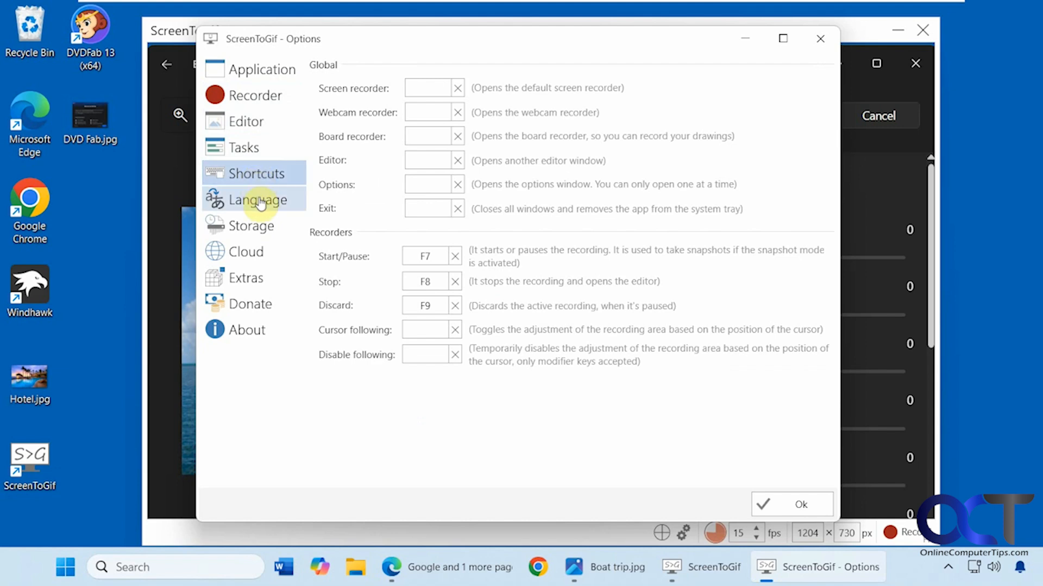
left_click(260, 200)
left_click(259, 228)
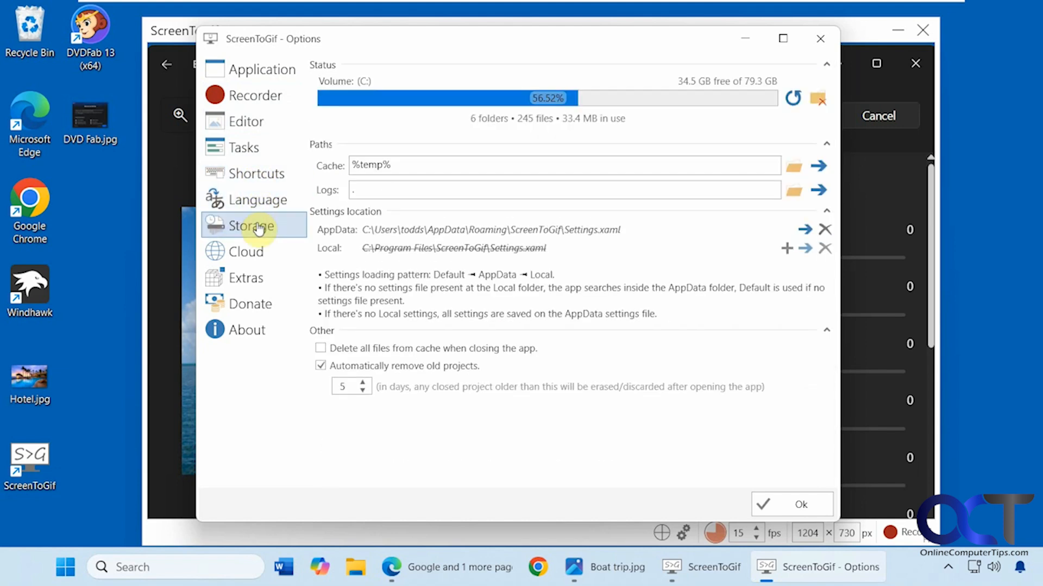
Check which upload services can be added as a cloud upload preset, and cancel without adding one
left_click(265, 257)
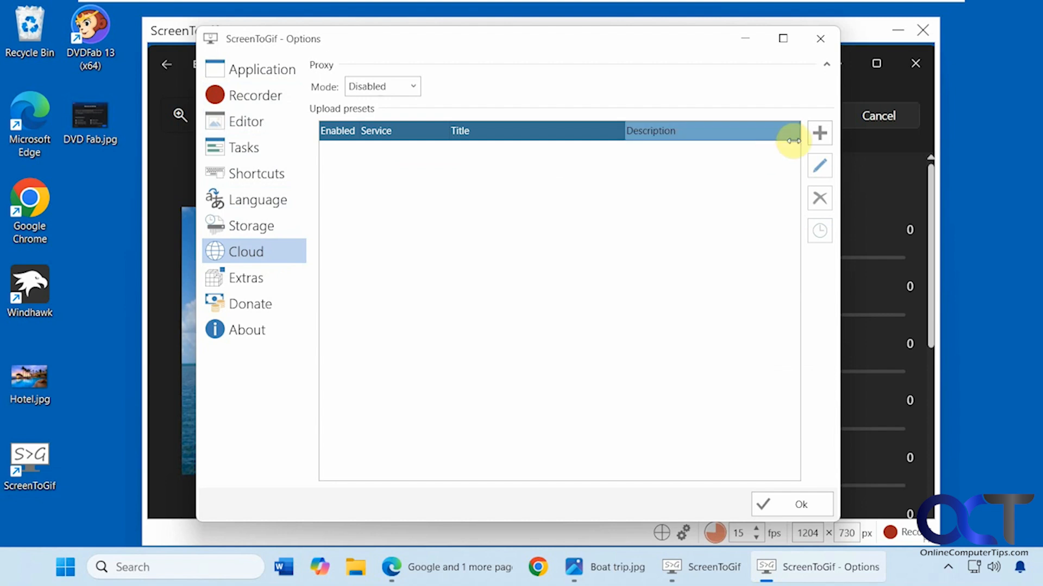
left_click(819, 134)
left_click(669, 114)
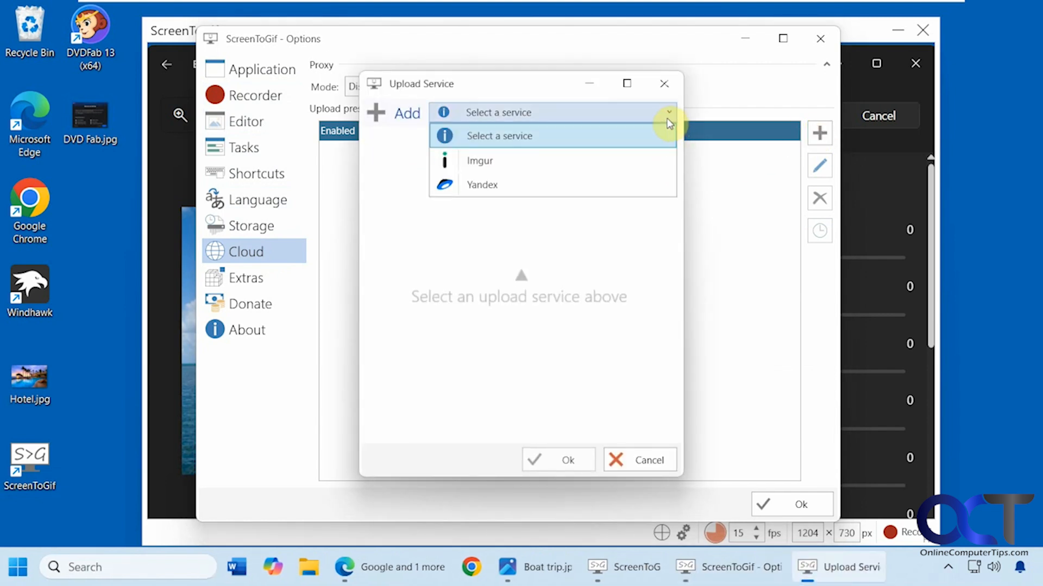
left_click(645, 458)
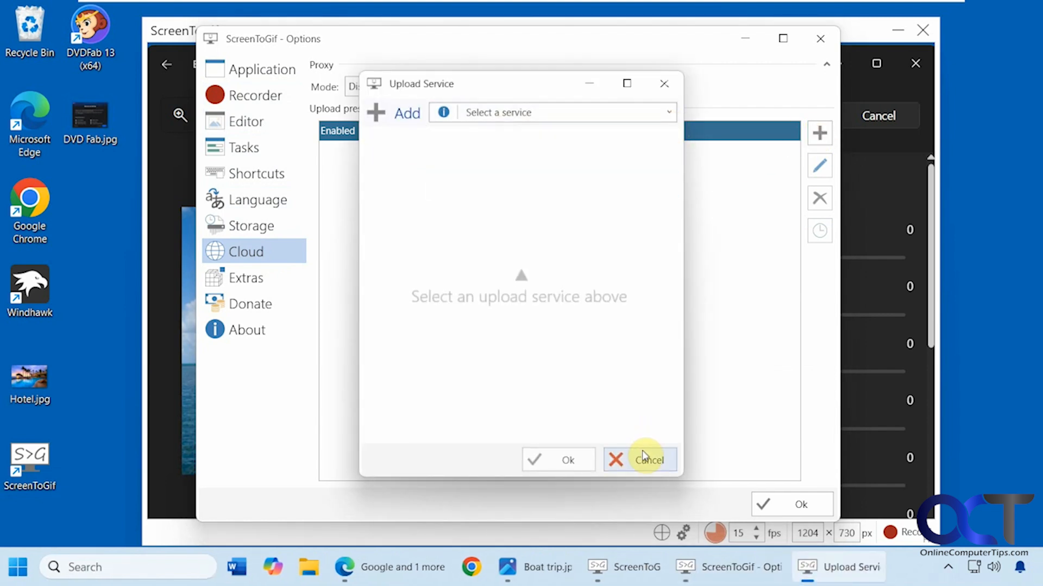
left_click(643, 460)
Review the Extras and Donate options and close the options window
left_click(254, 279)
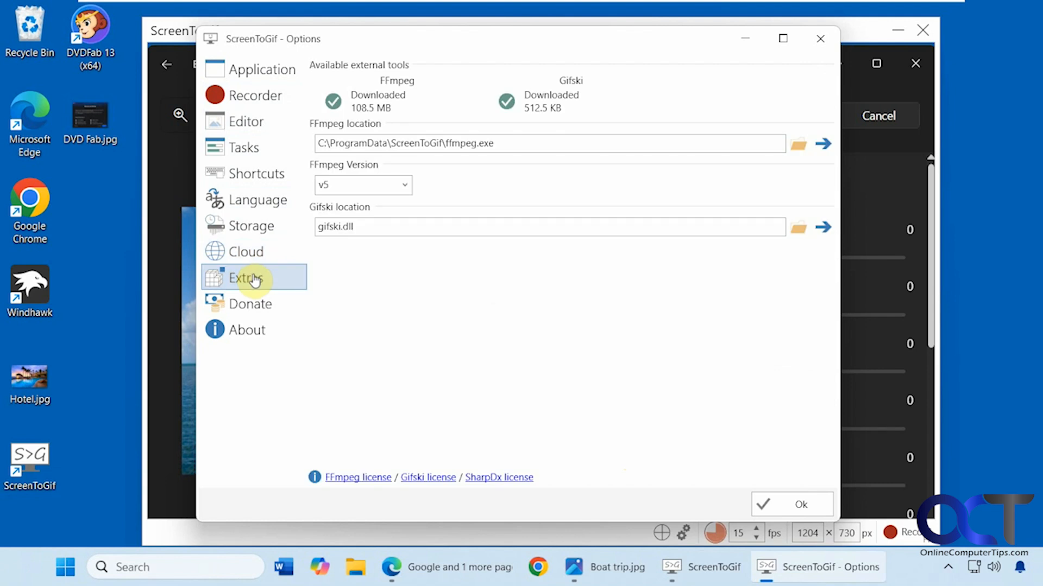
left_click(253, 305)
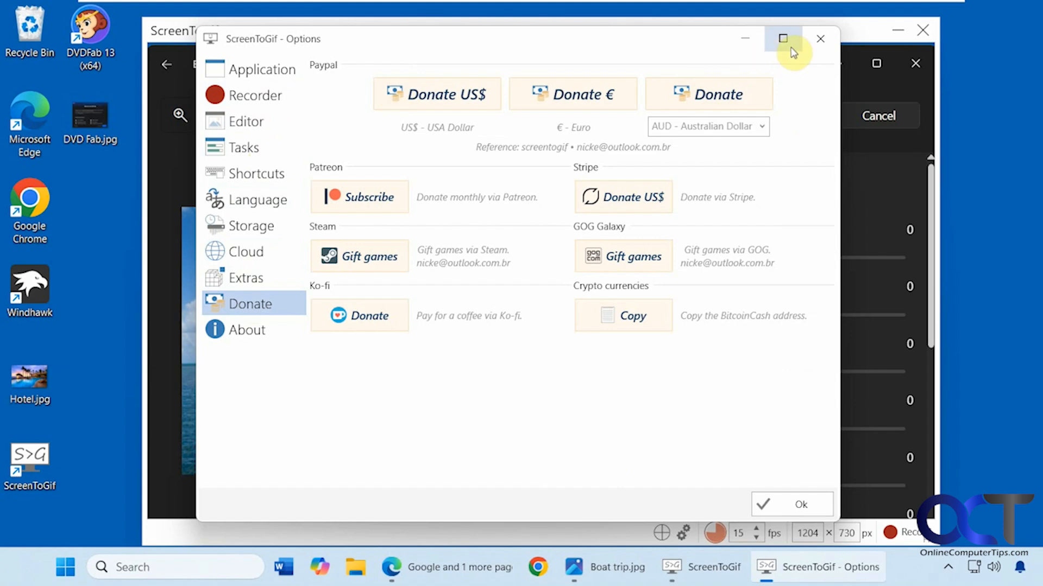
left_click(820, 39)
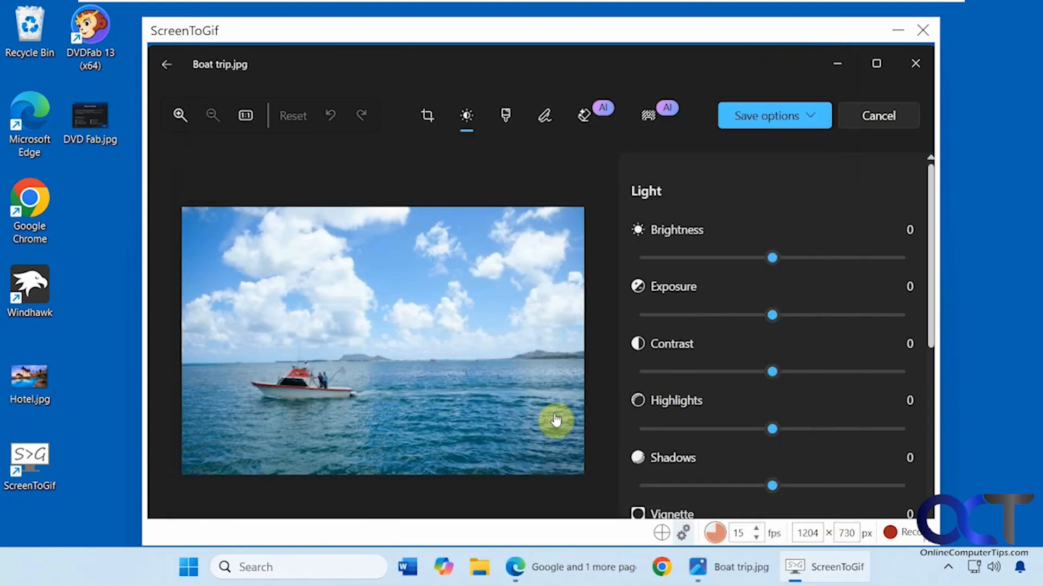
Start the screen recording and adjust the photo's light with brightness at -72 and slightly higher exposure
left_click(893, 532)
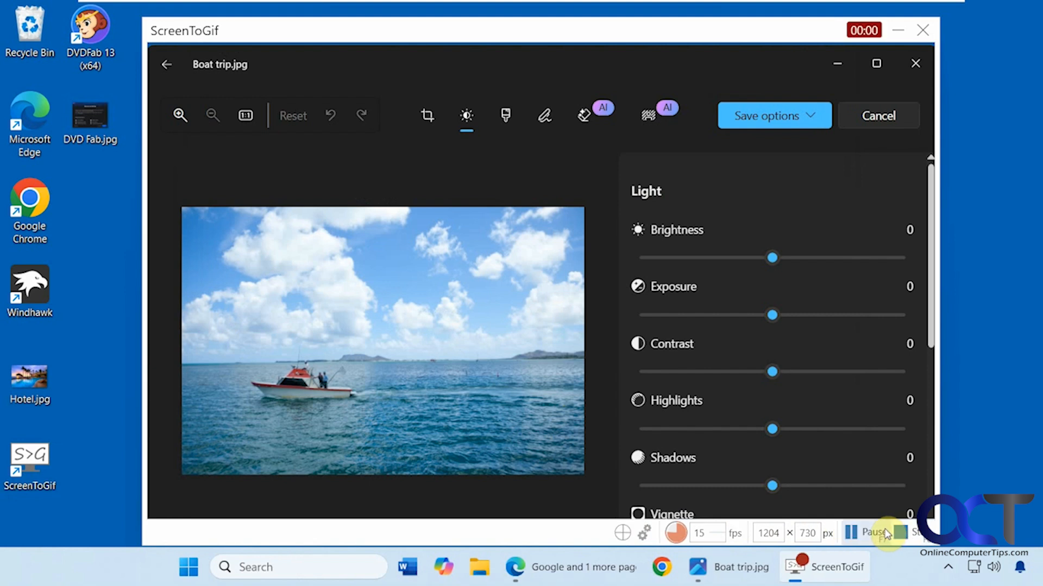
left_click_drag(773, 264, 675, 260)
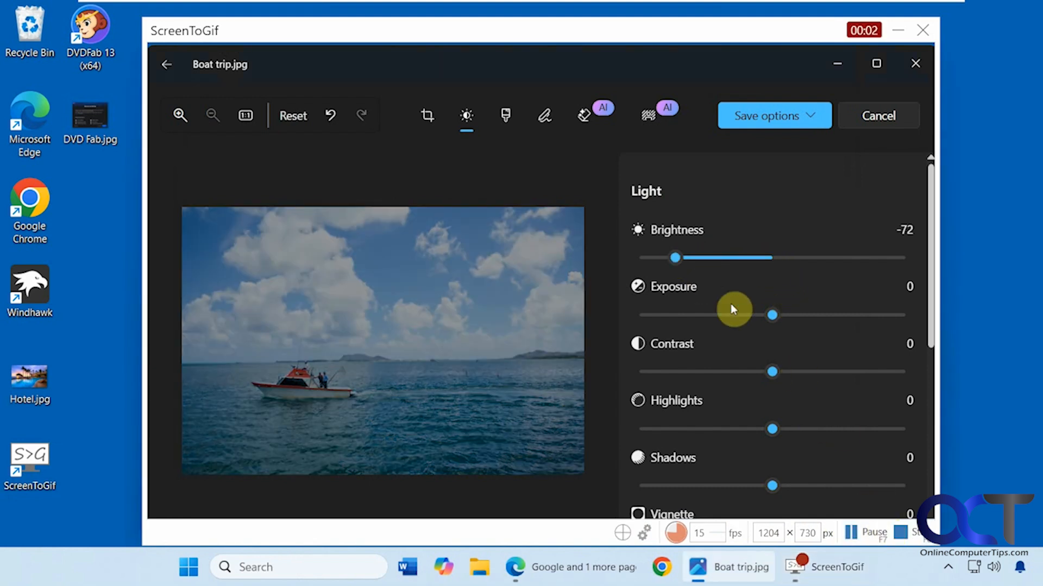
left_click_drag(780, 318, 804, 315)
Adjust the photo's color with saturation at -66, warmth at 33 and tint at -51
scroll(933, 293, "down", 5)
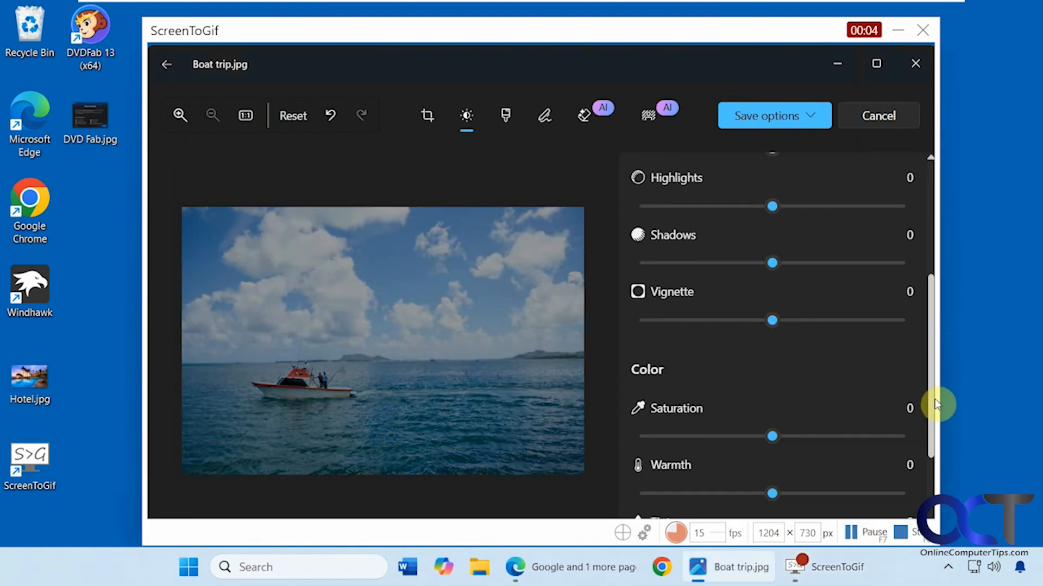
scroll(937, 407, "down", 1)
left_click_drag(771, 359, 683, 359)
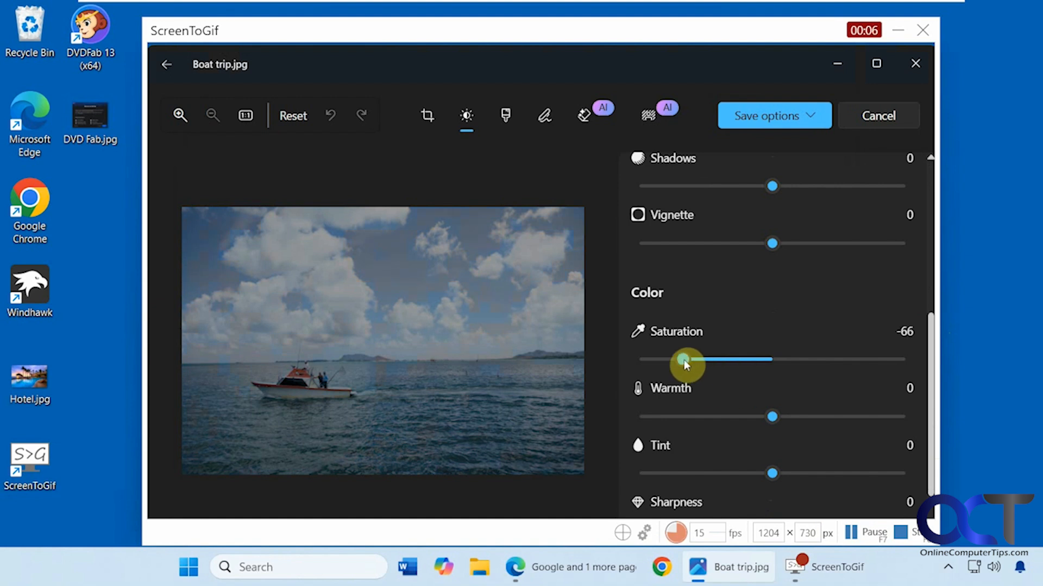
left_click_drag(766, 418, 702, 430)
scroll(934, 391, "down", 1)
Save the edited Boat trip.jpg photo and stop the screen recording
left_click(785, 118)
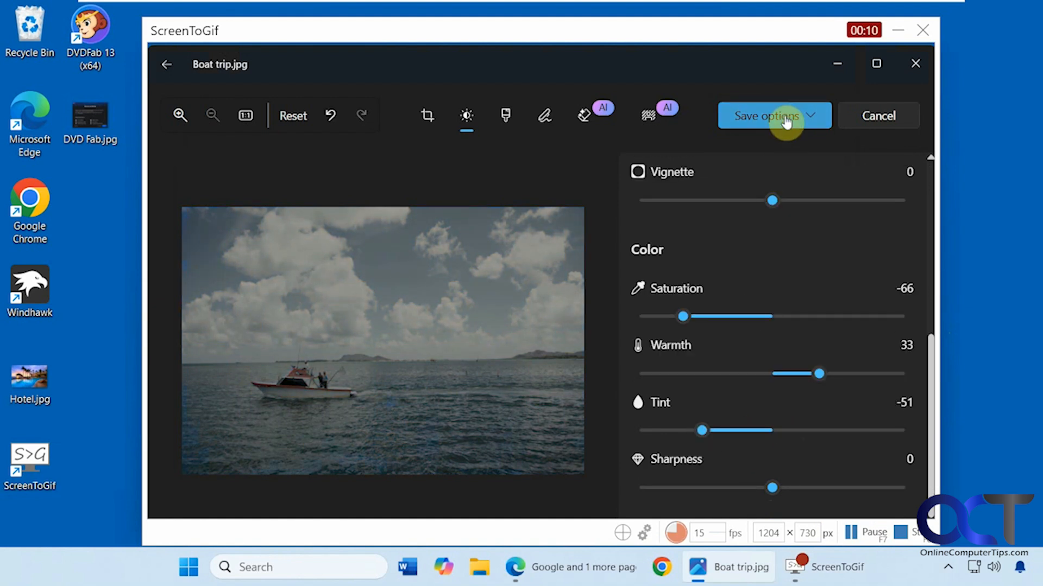
left_click(747, 172)
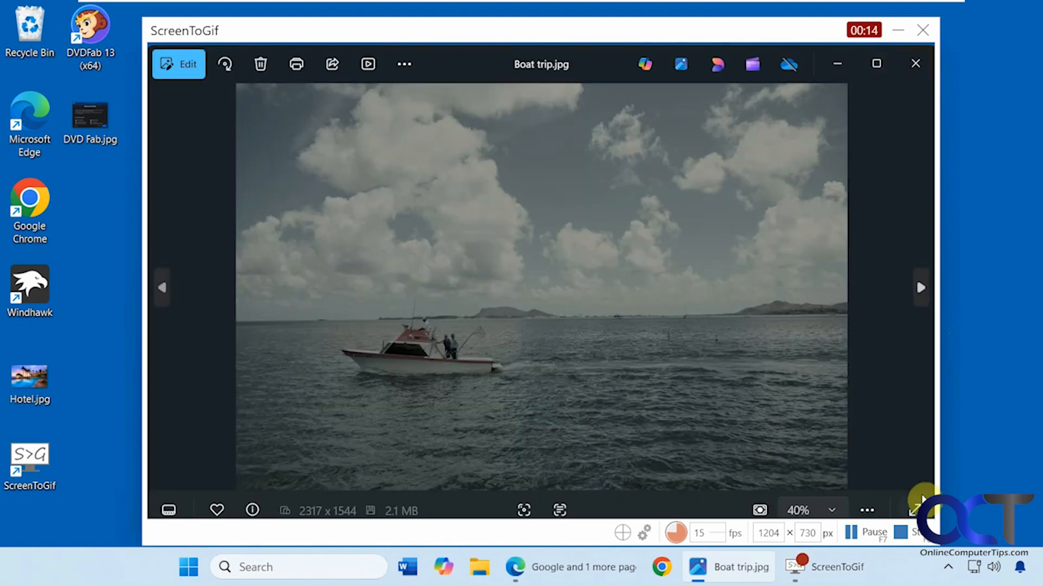
left_click(907, 534)
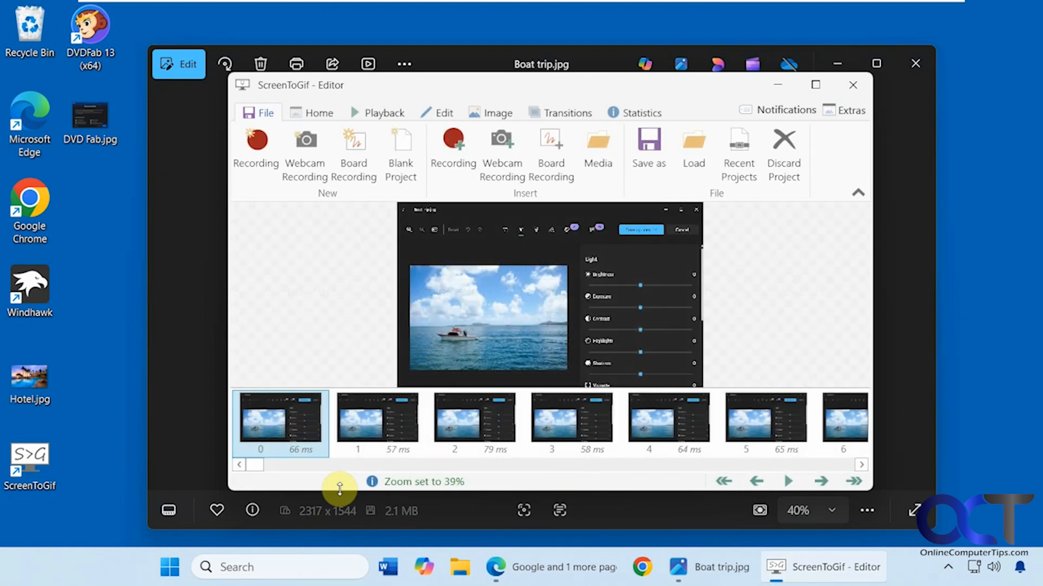
Maximize the ScreenToGif editor and raise the frame preview zoom to 55%
left_click(815, 86)
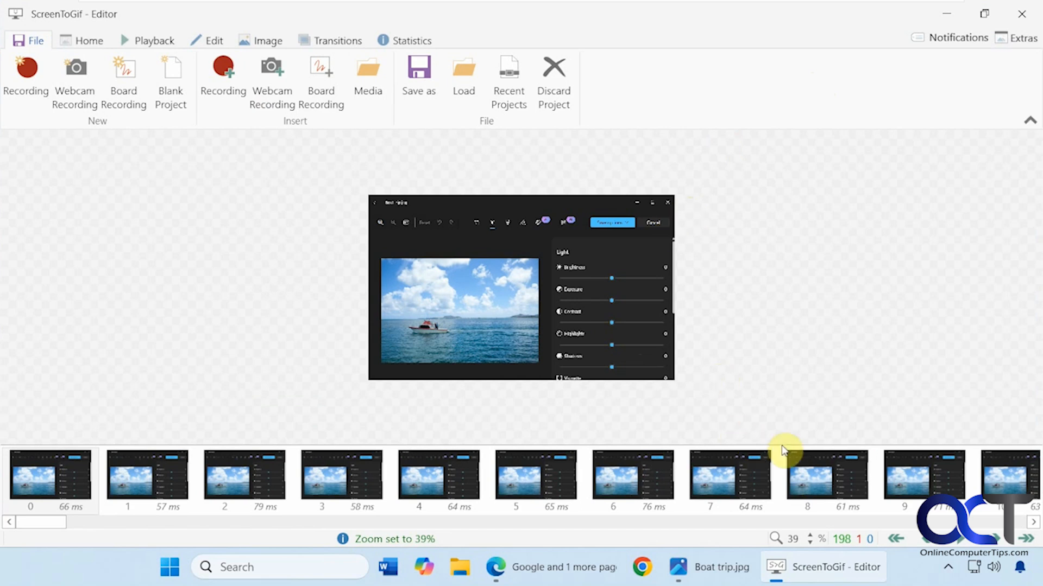
left_click(810, 536)
left_click(810, 536)
left_click(809, 536)
left_click(809, 537)
left_click(810, 537)
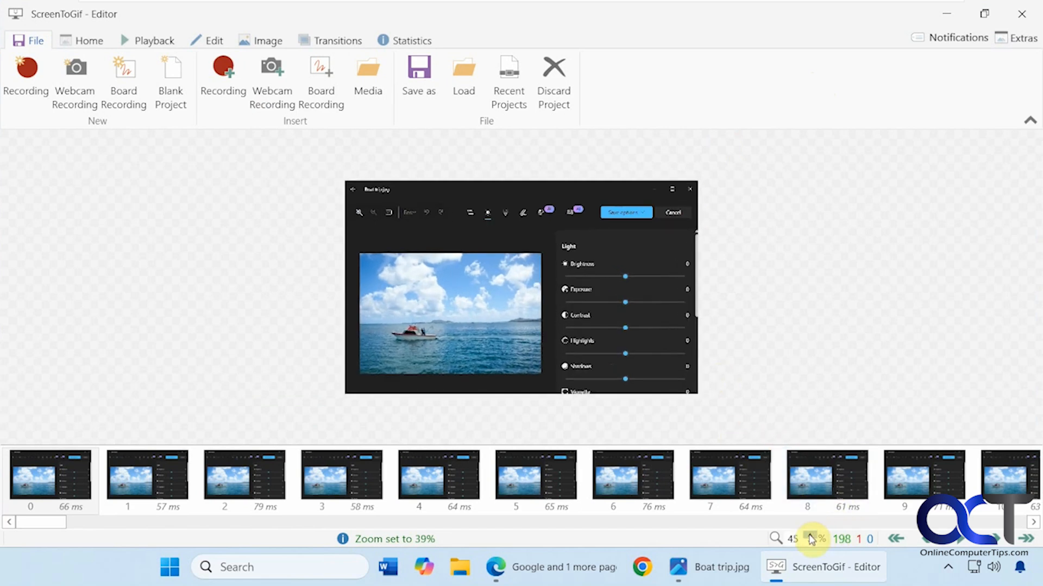
left_click(809, 537)
left_click(809, 537)
left_click(809, 537)
left_click(809, 537)
left_click(810, 538)
left_click(809, 537)
left_click(810, 537)
left_click(810, 538)
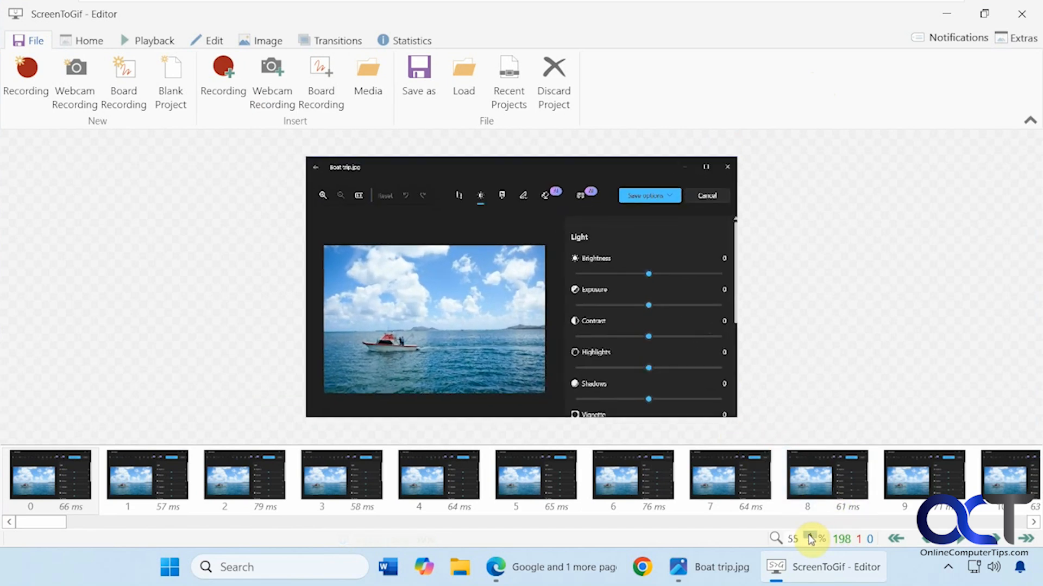
Raise the frame preview zoom to 63%
left_click(810, 537)
left_click(810, 537)
left_click(809, 537)
left_click(810, 537)
left_click(809, 537)
left_click(810, 537)
left_click(810, 537)
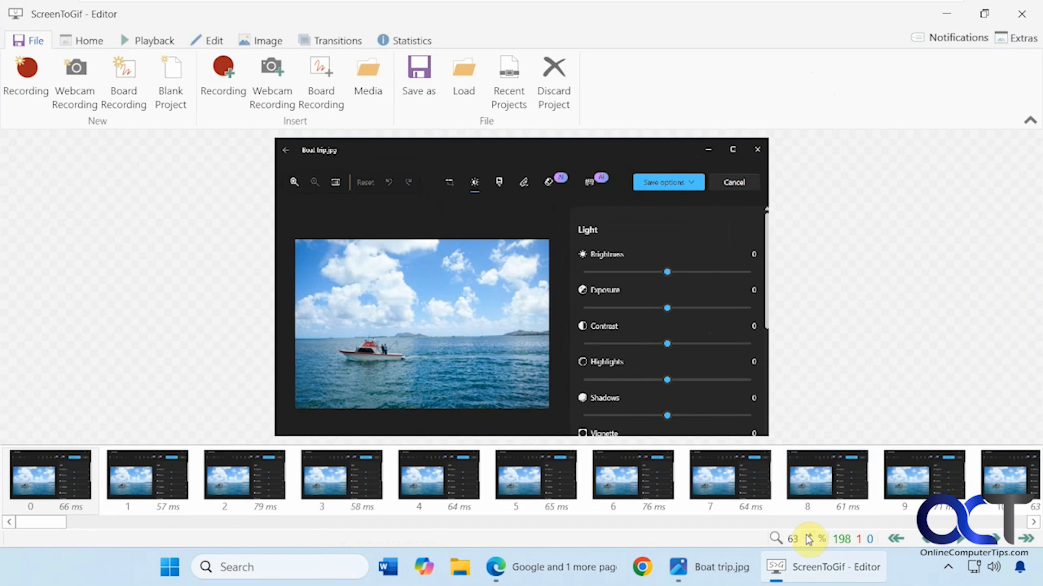
Select frame 1, play the recorded animation from there and pause it partway through
left_click(93, 42)
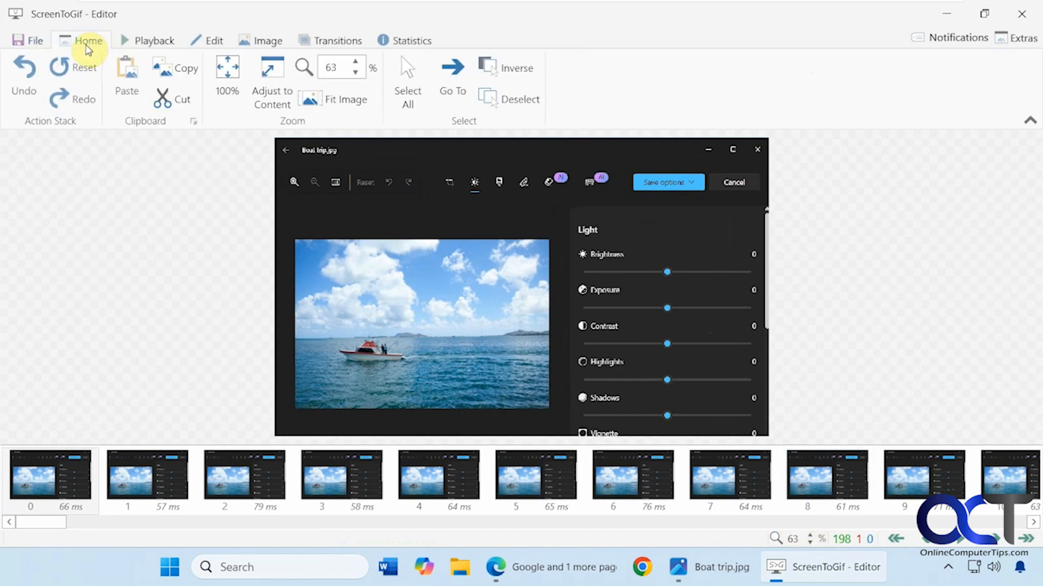
left_click(167, 467)
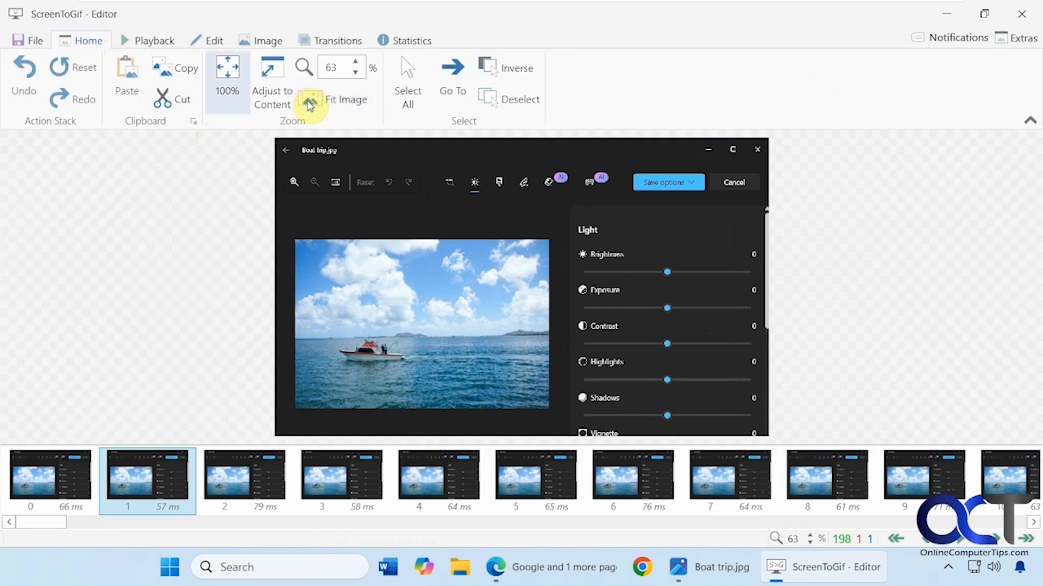
left_click(146, 42)
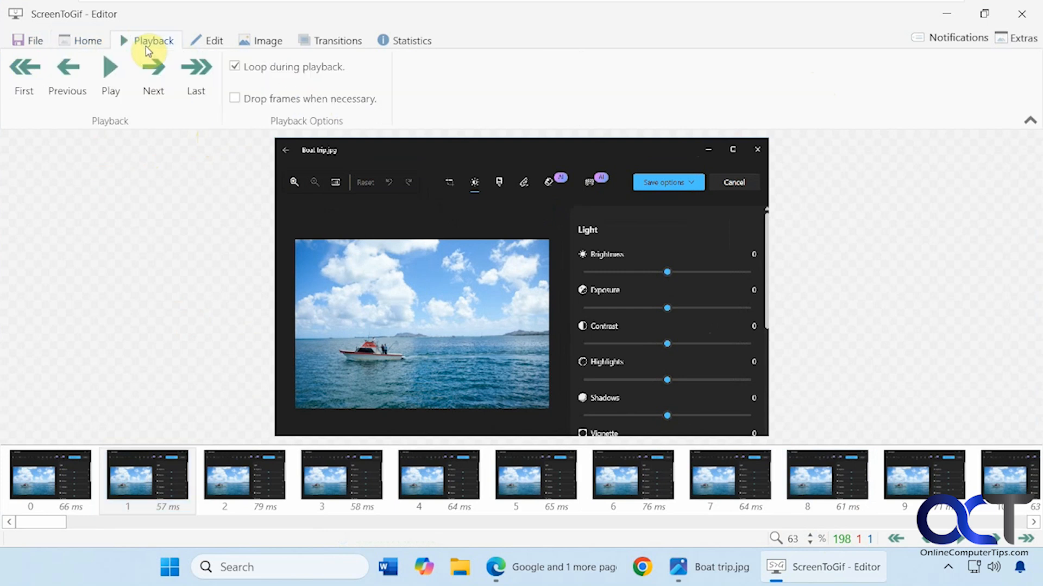
left_click(113, 80)
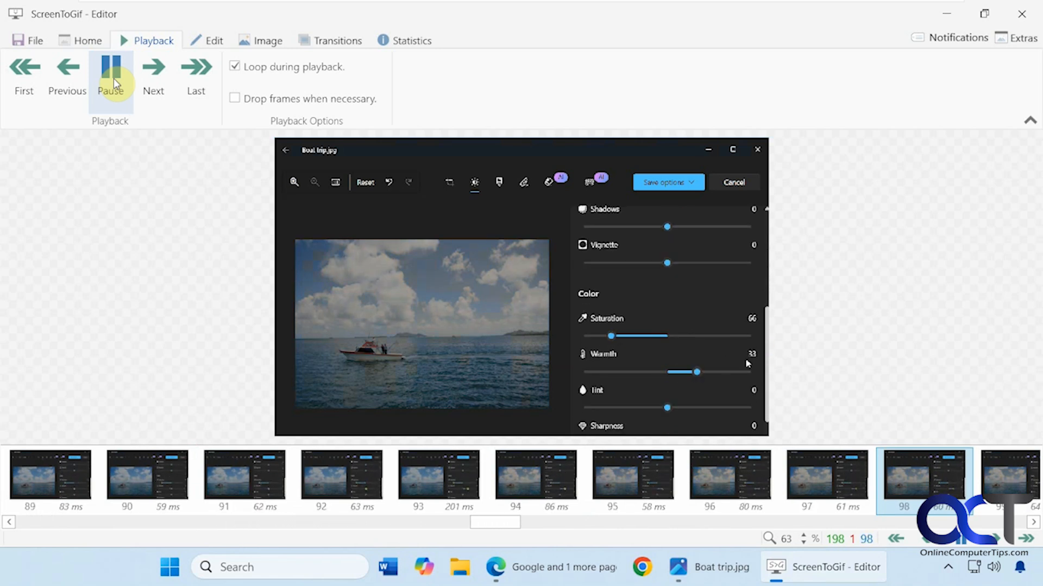
left_click(113, 78)
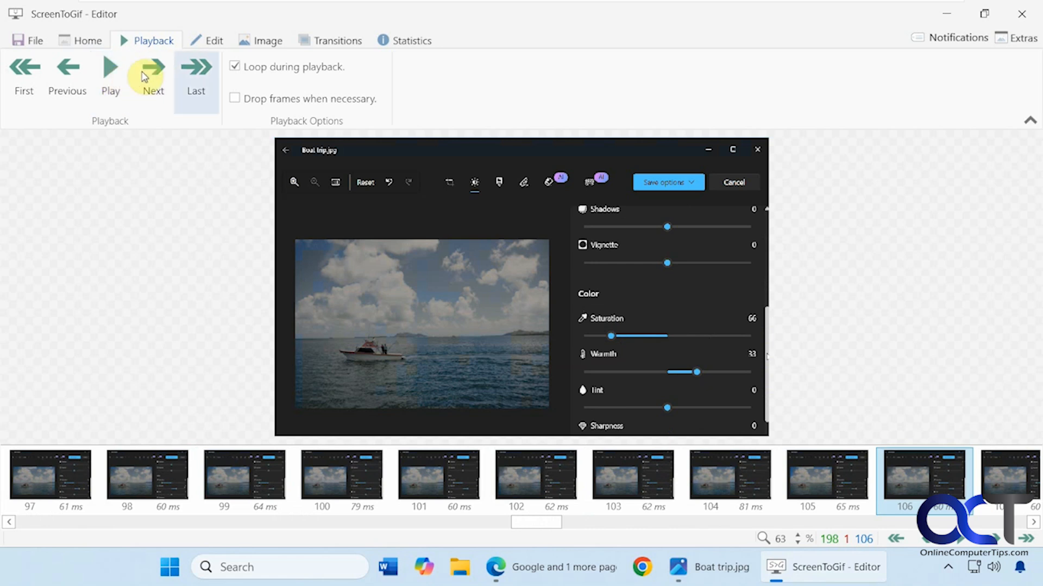
Try removing duplicate frames at 90% similarity, deleting the first frame of each match without adjusting delays, and undo the removal
left_click(207, 40)
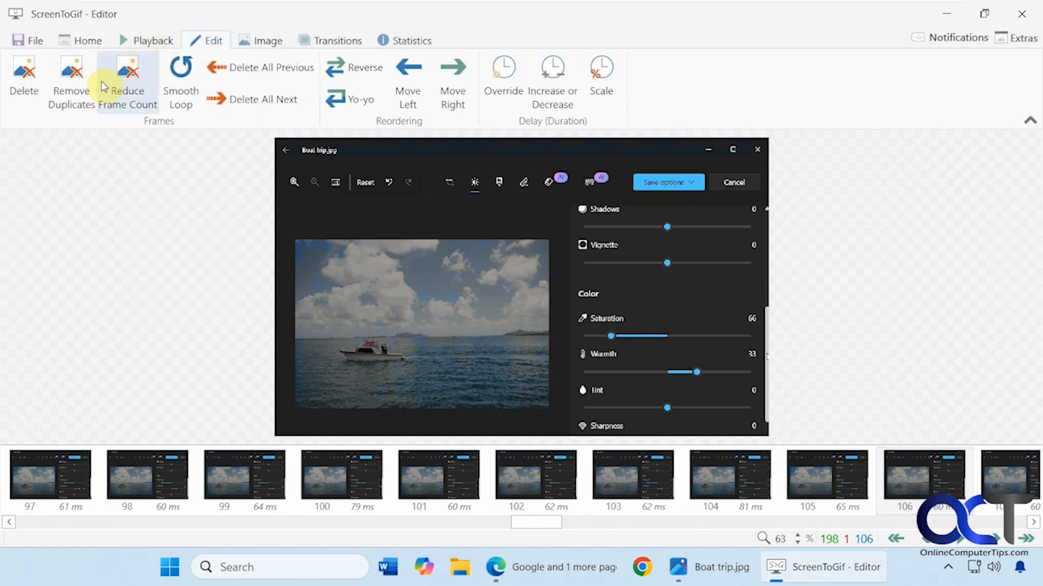
left_click(76, 102)
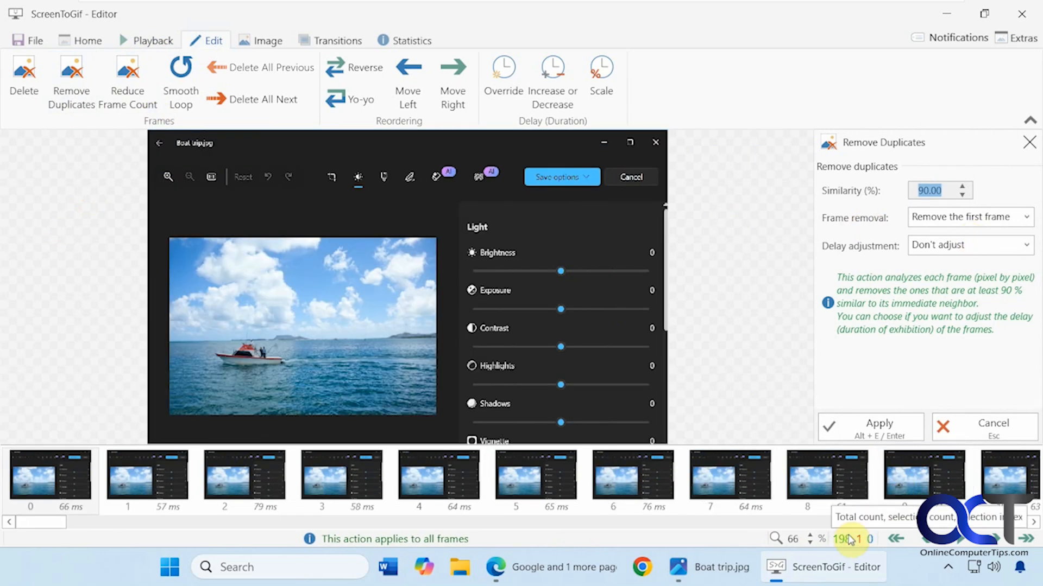
left_click(879, 432)
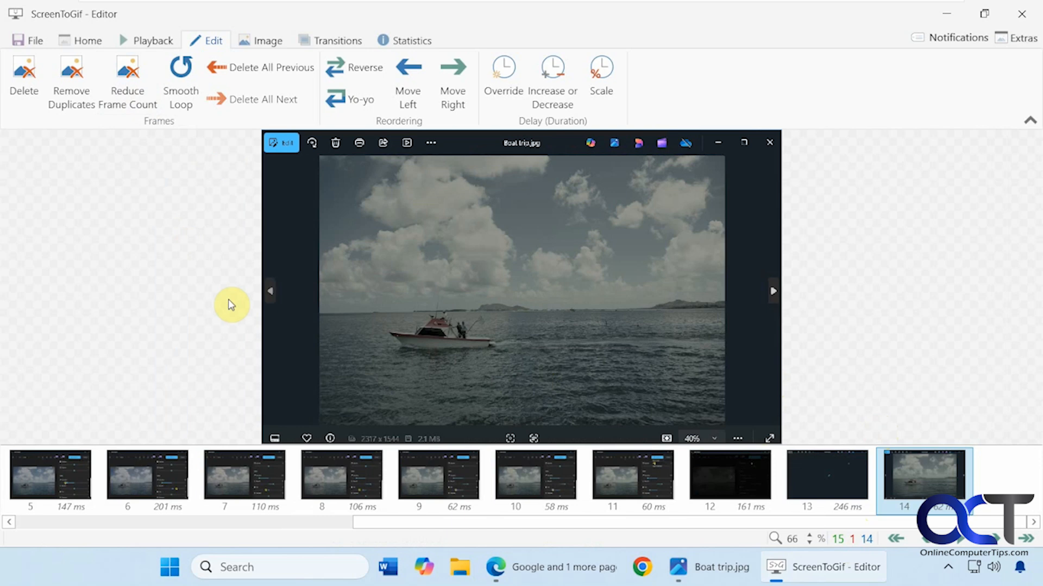
key("ctrl+z")
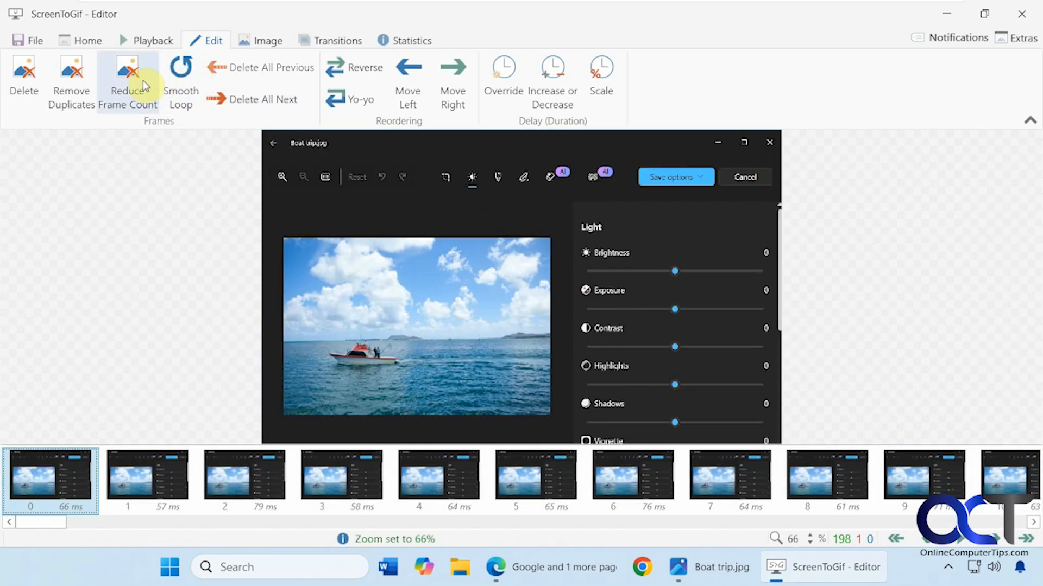
Reduce the frame count of the entire project with factor 1 and remove count 1, summing delays evenly with the remaining frames
left_click(139, 87)
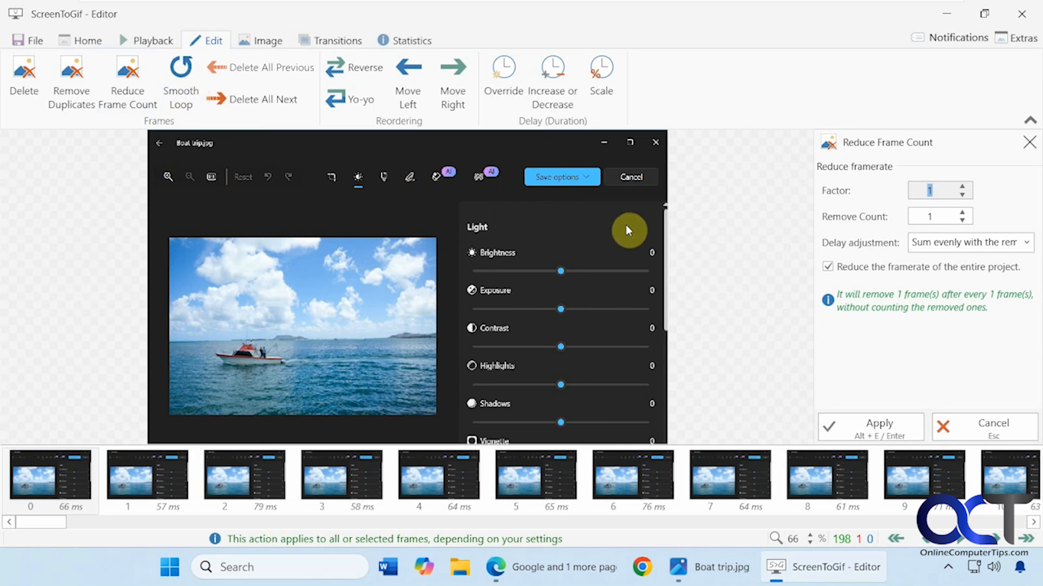
left_click(942, 245)
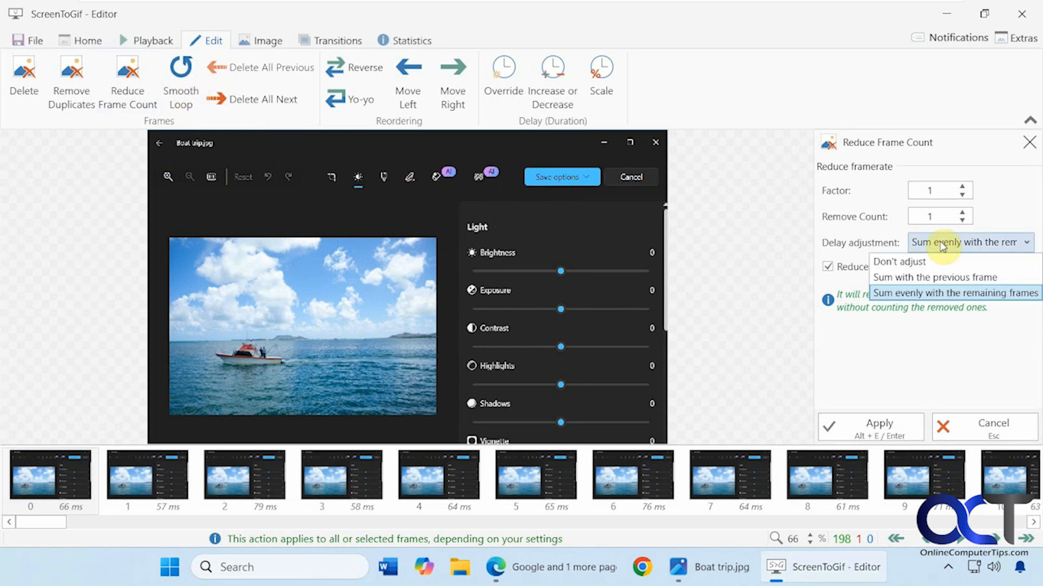
left_click(942, 246)
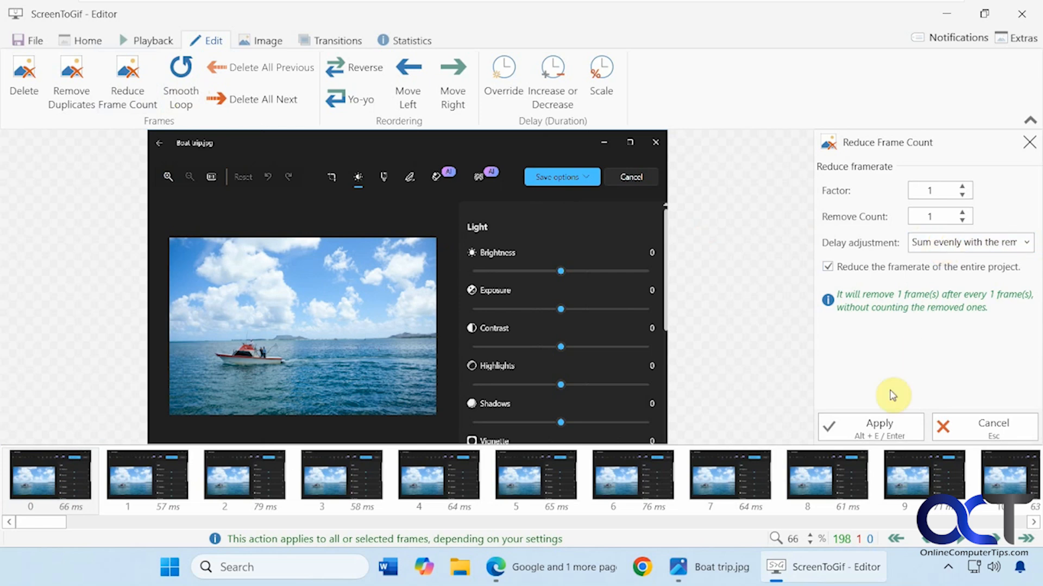
left_click(883, 429)
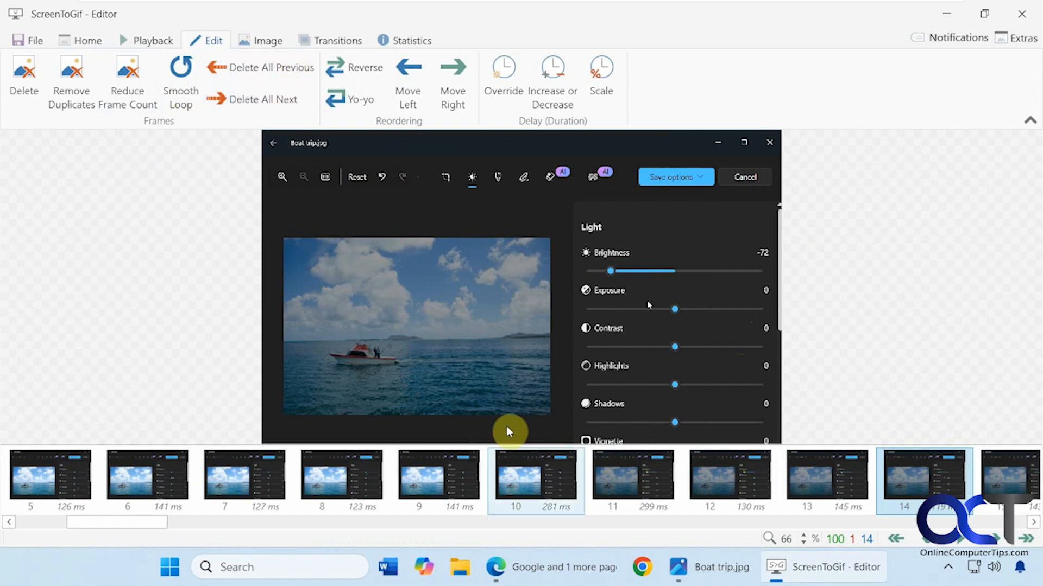
left_click(530, 468)
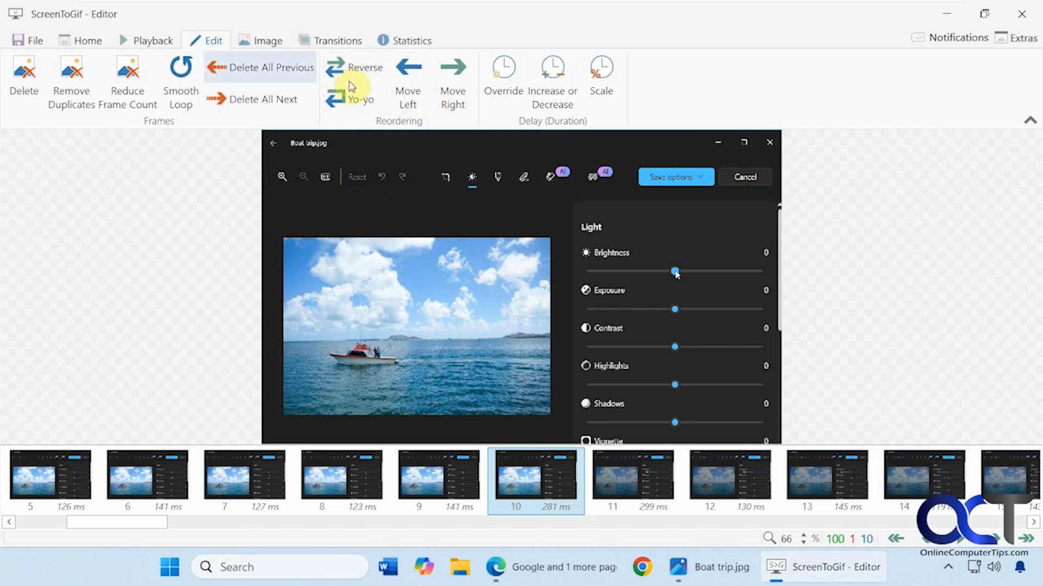
left_click(277, 47)
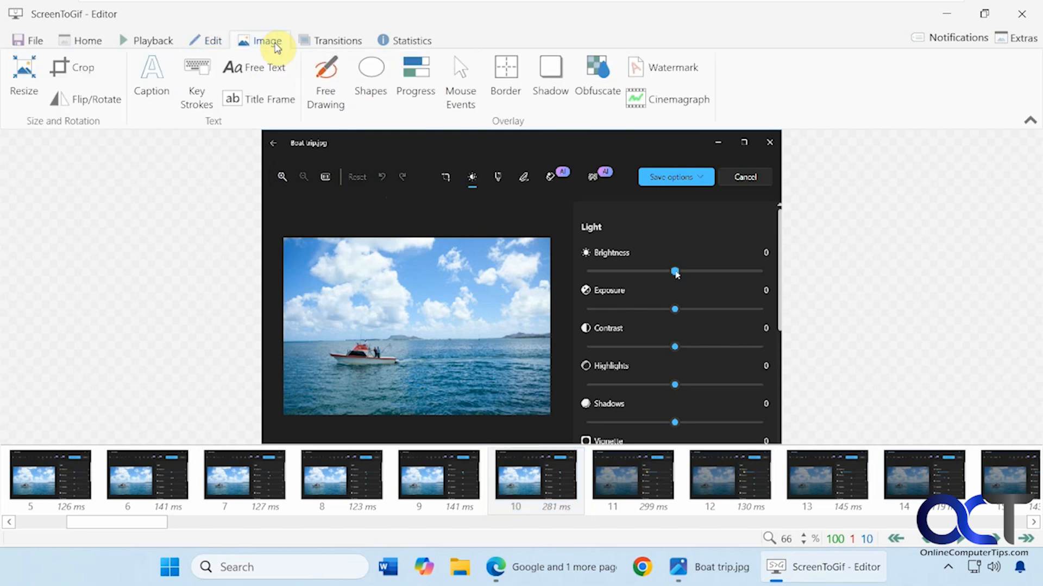
left_click(97, 100)
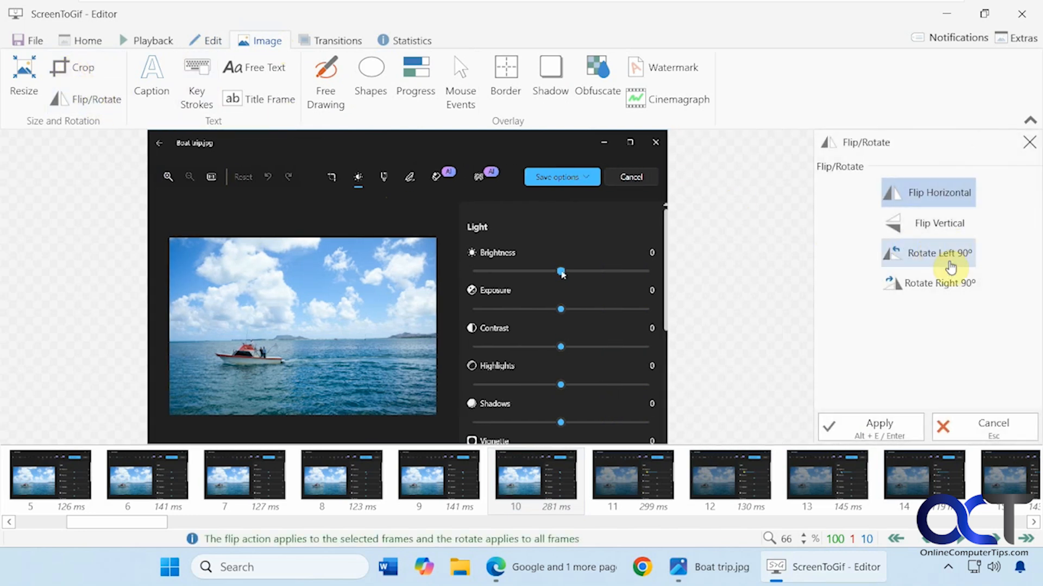
left_click(993, 426)
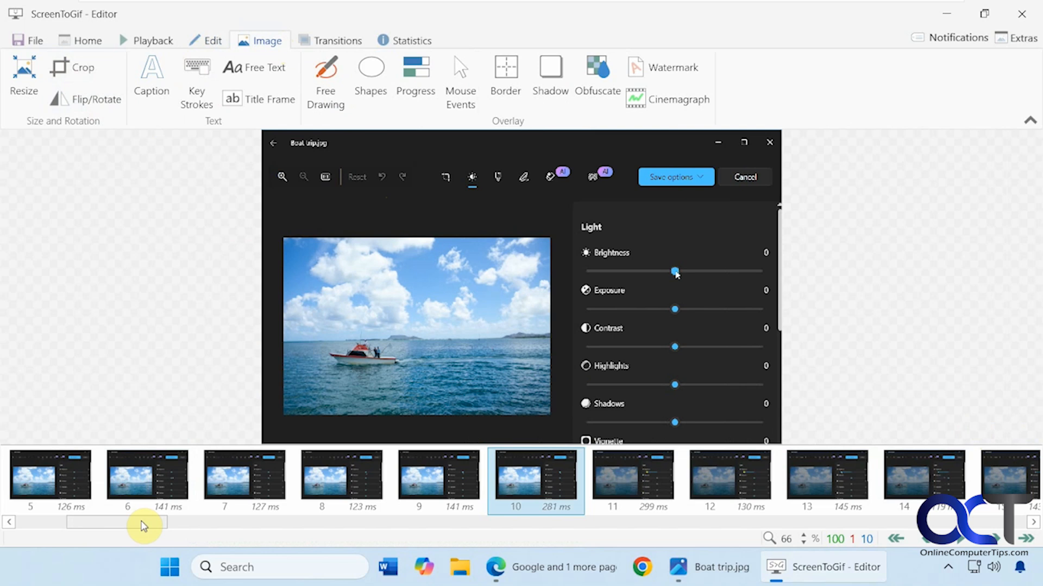
Add the caption "Edit it like this" to all frames in bold 20-point Segoe UI, aligned top and center with margin 10
left_click_drag(143, 526, 69, 523)
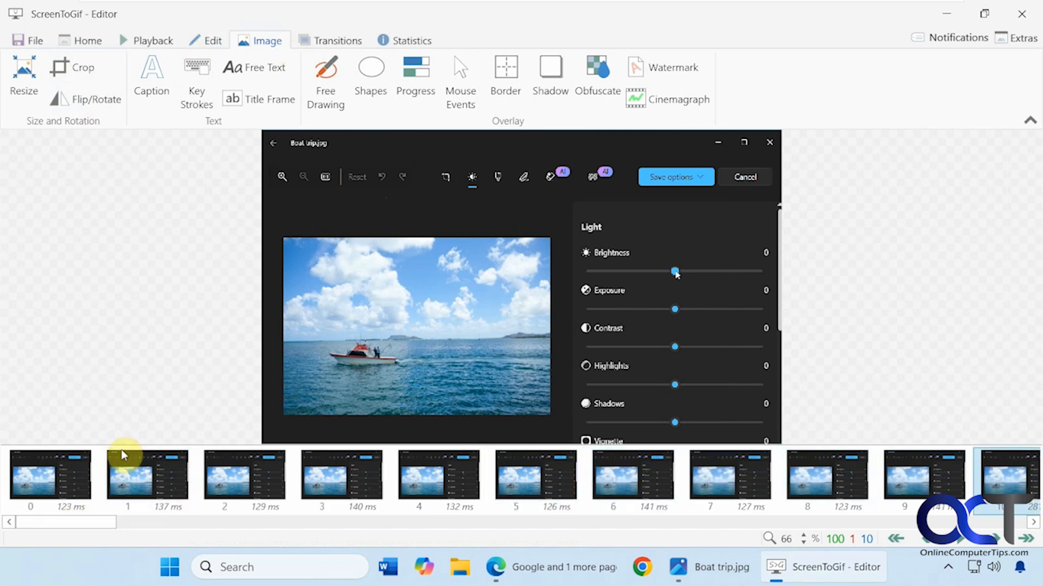
left_click(77, 465)
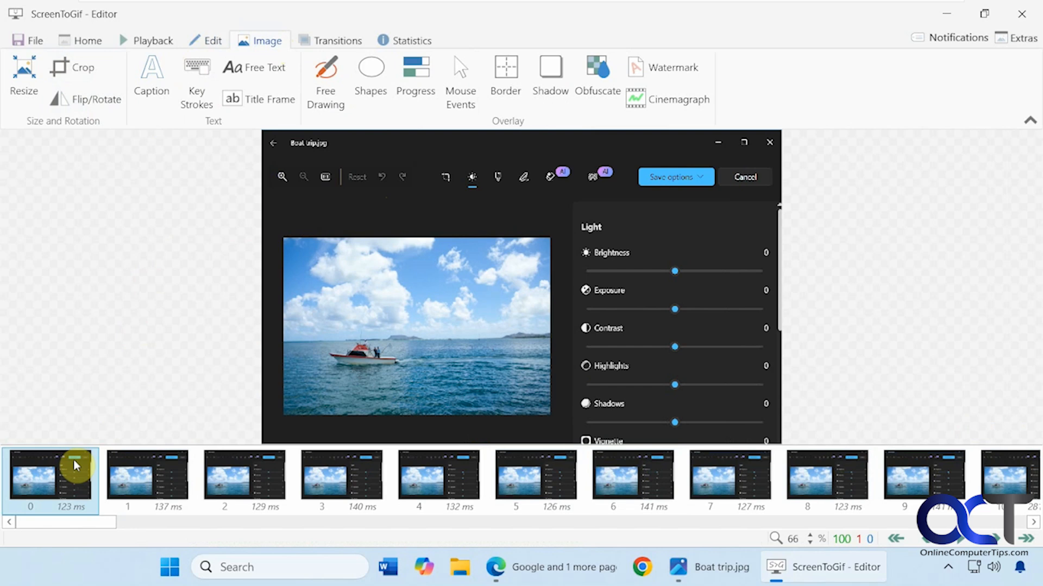
key("ctrl+z")
key("ctrl+a")
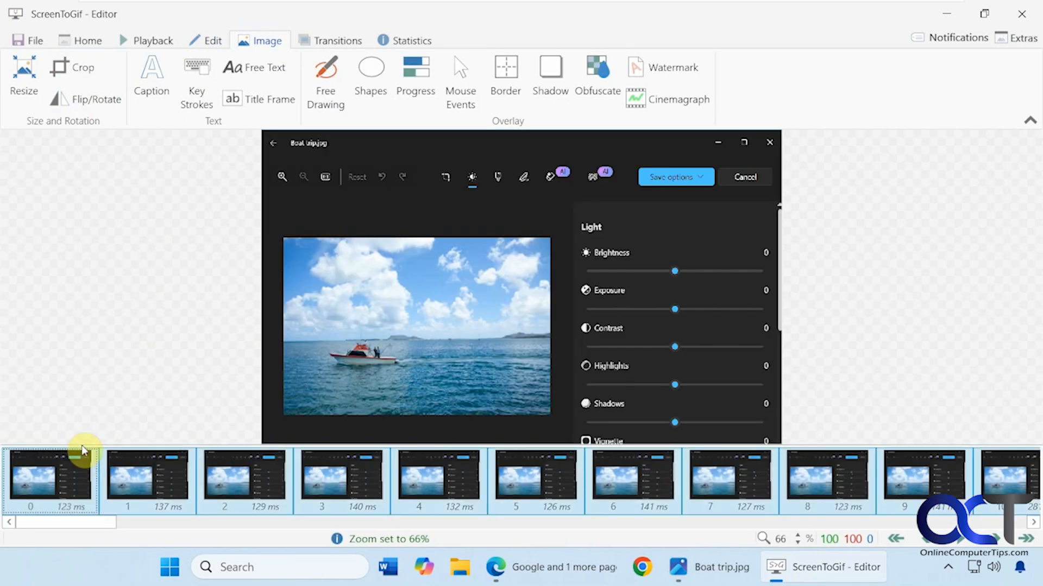
left_click(152, 81)
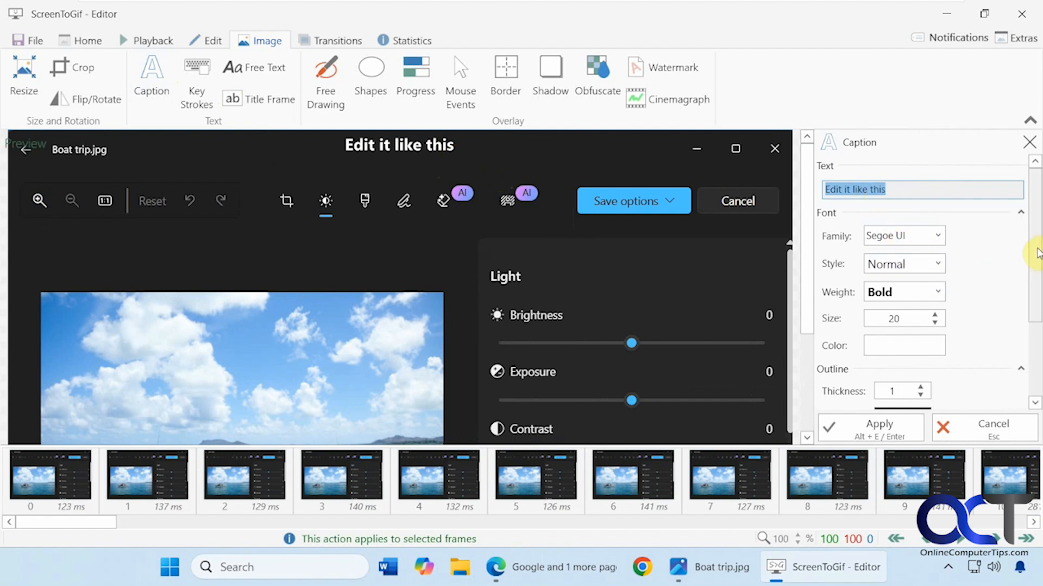
left_click_drag(1039, 253, 1039, 342)
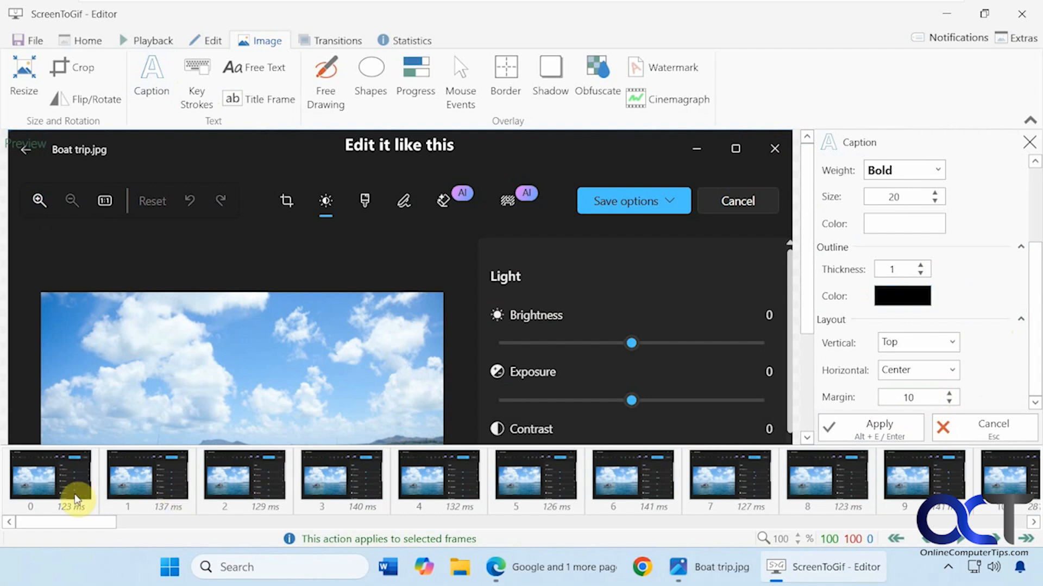
left_click(64, 500)
key("ctrl+a")
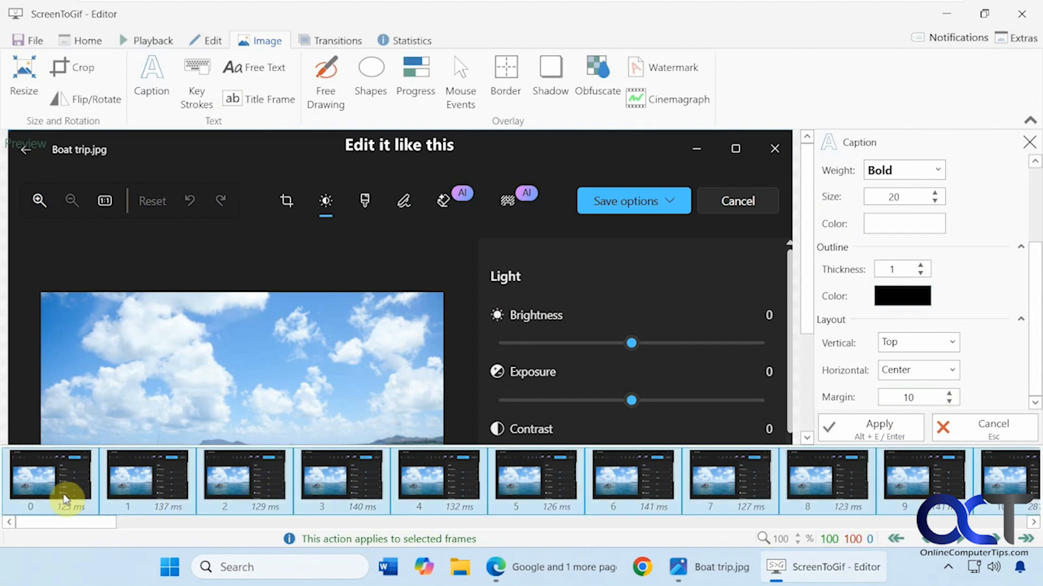
left_click(868, 427)
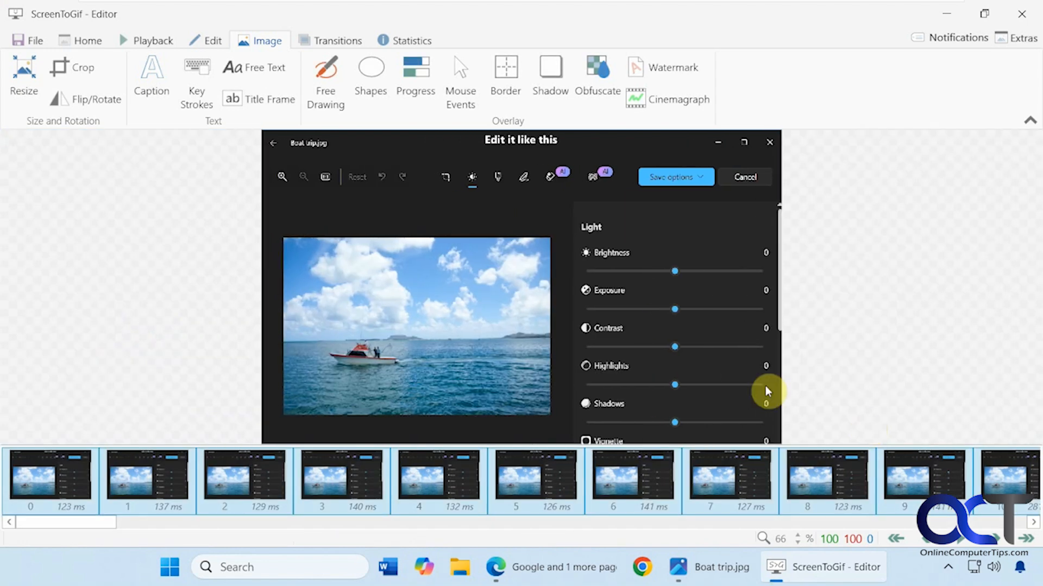
Play the captioned animation and pause it partway through
left_click(147, 40)
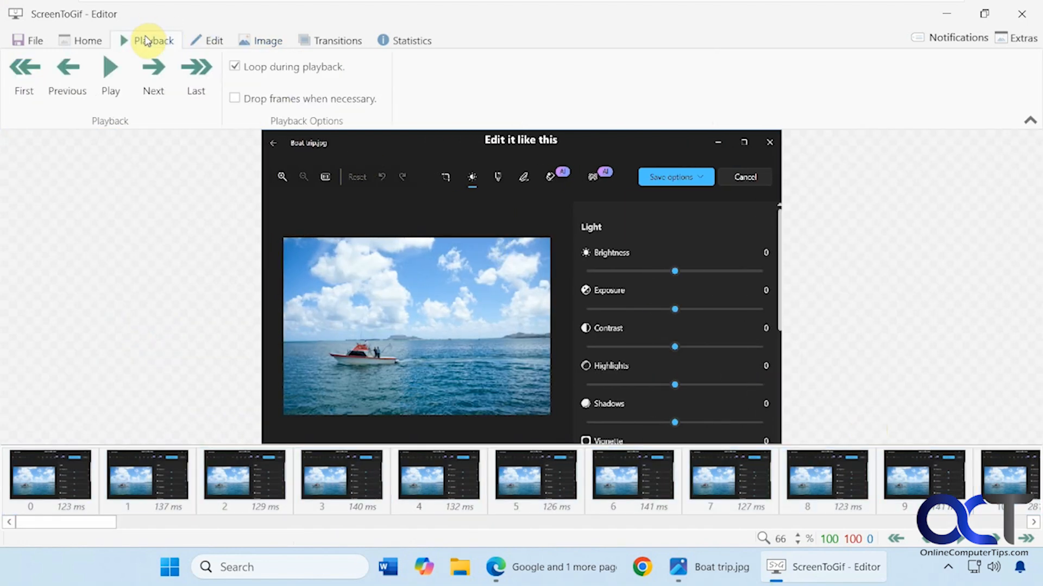
left_click(119, 70)
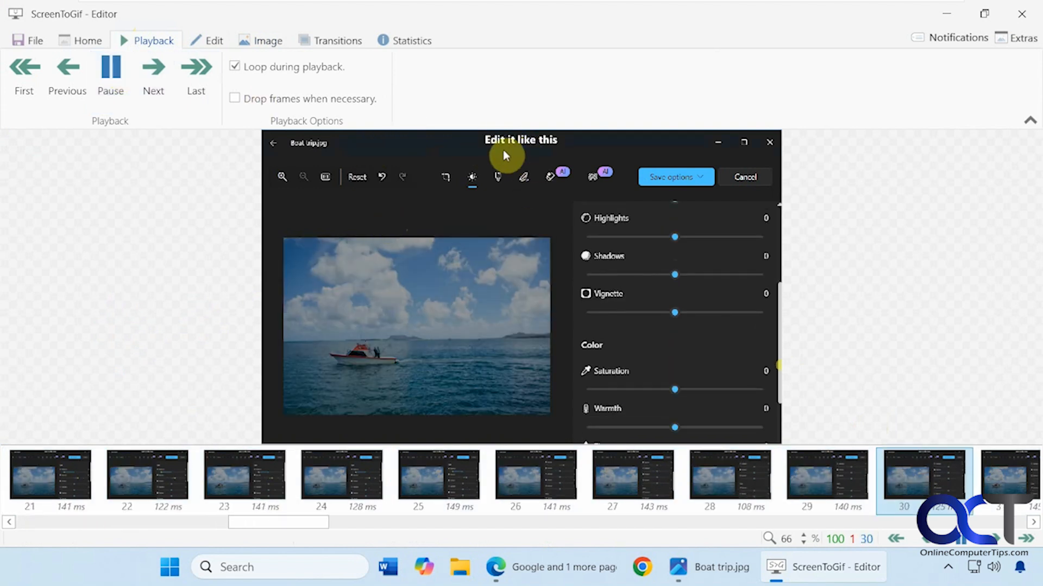
left_click(106, 71)
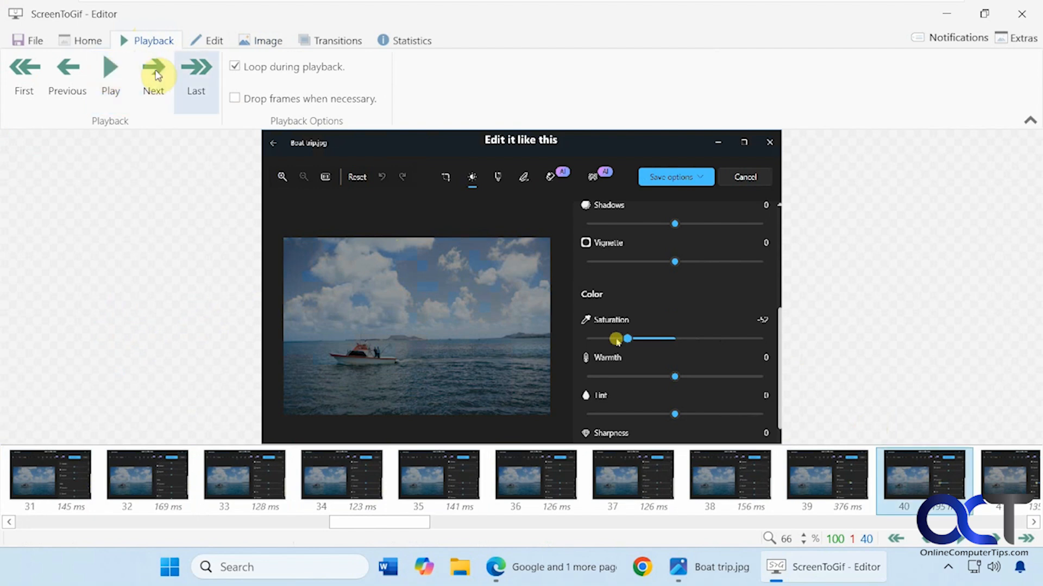
Examine the Key Strokes and Free Text overlay settings, including font, shadow and layout options
left_click(264, 41)
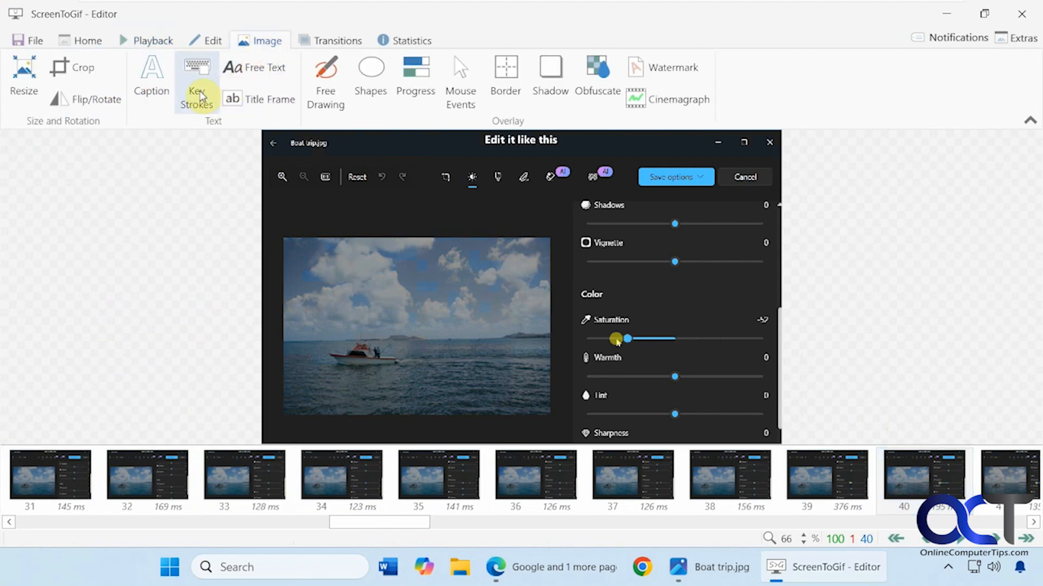
left_click(198, 92)
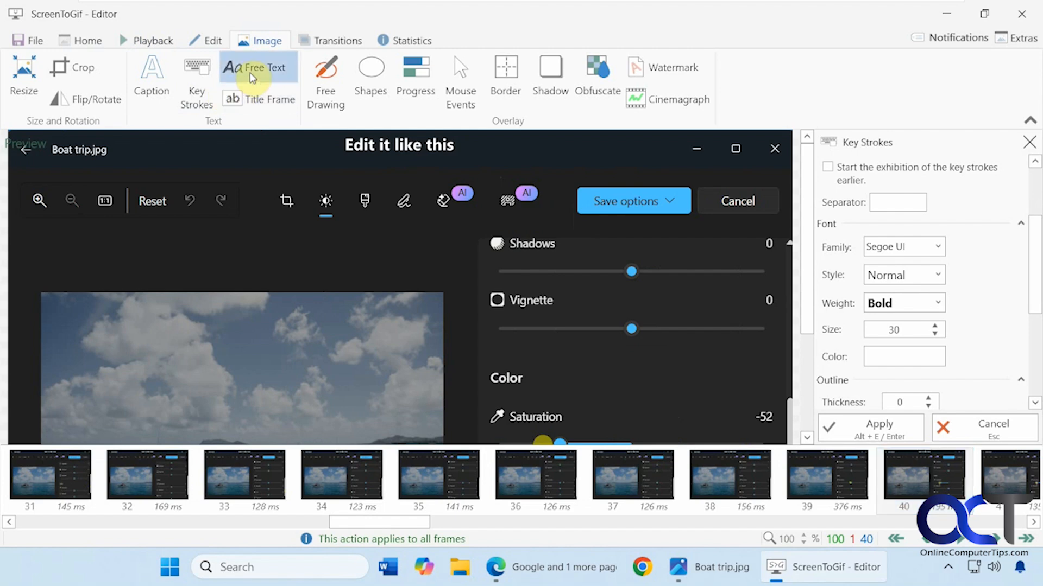
left_click(267, 71)
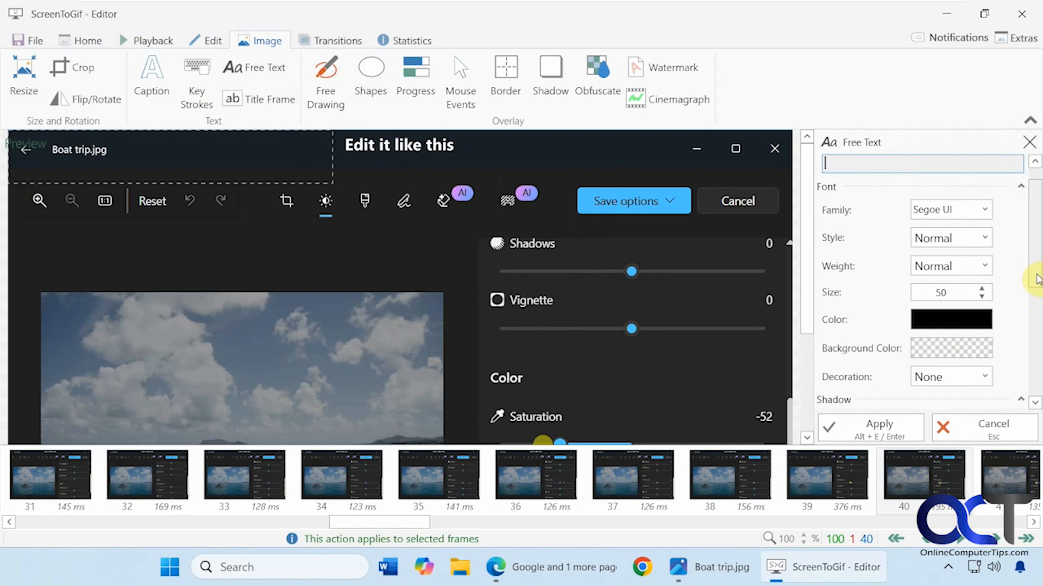
scroll(1032, 336, "down", 8)
scroll(1035, 359, "down", 3)
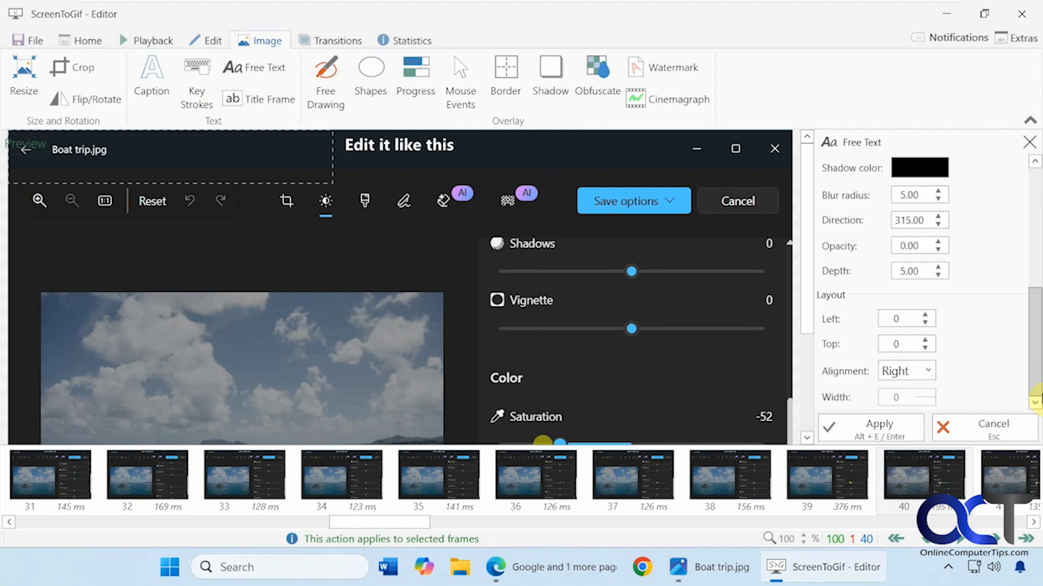
Insert a 500 ms title frame reading "How to edit a photo" before the first frame, in 100-point Segoe UI
left_click(266, 97)
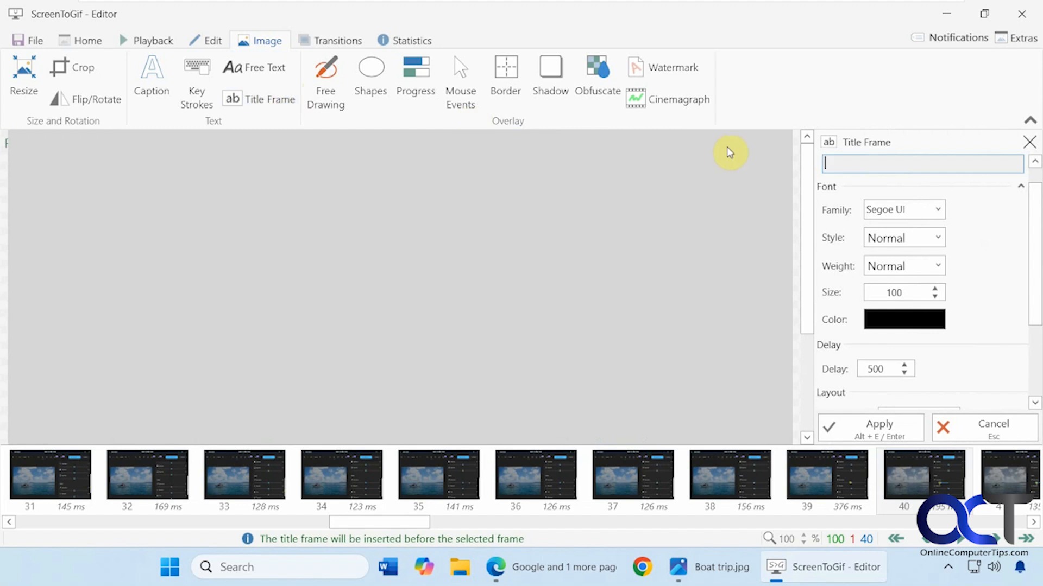
type("How to ")
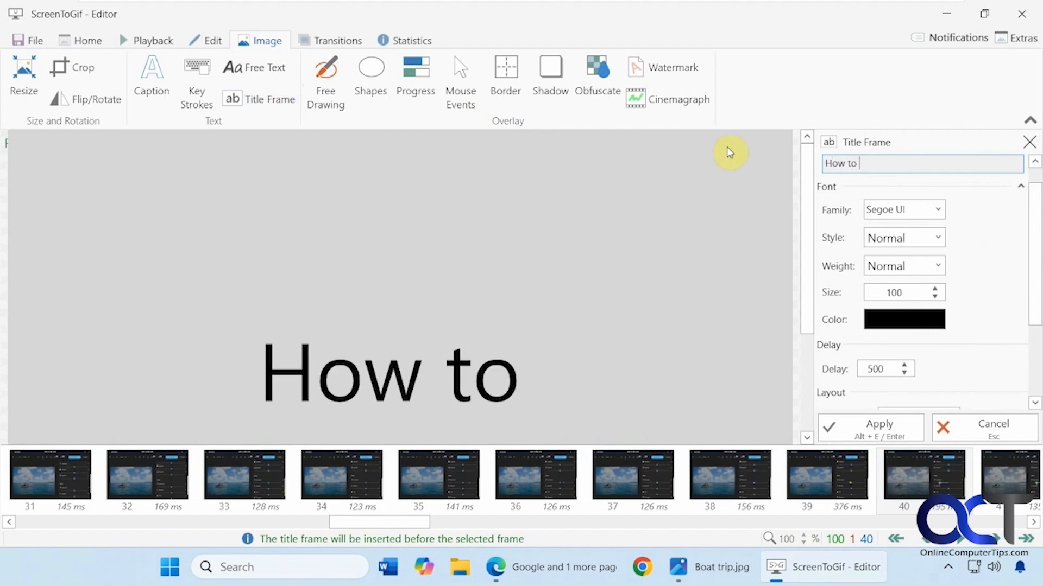
type("edit a photo")
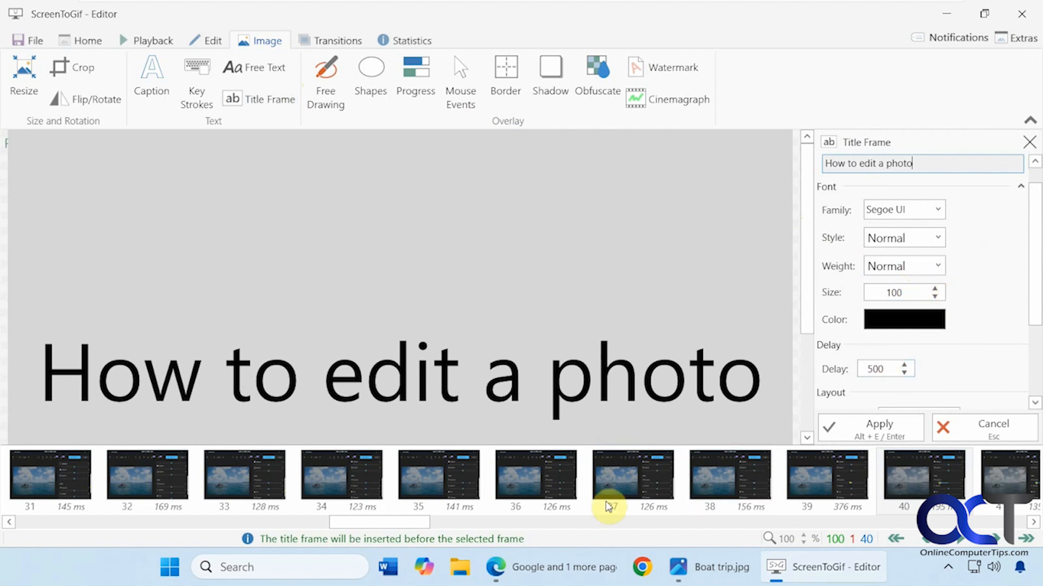
left_click_drag(408, 525, 41, 533)
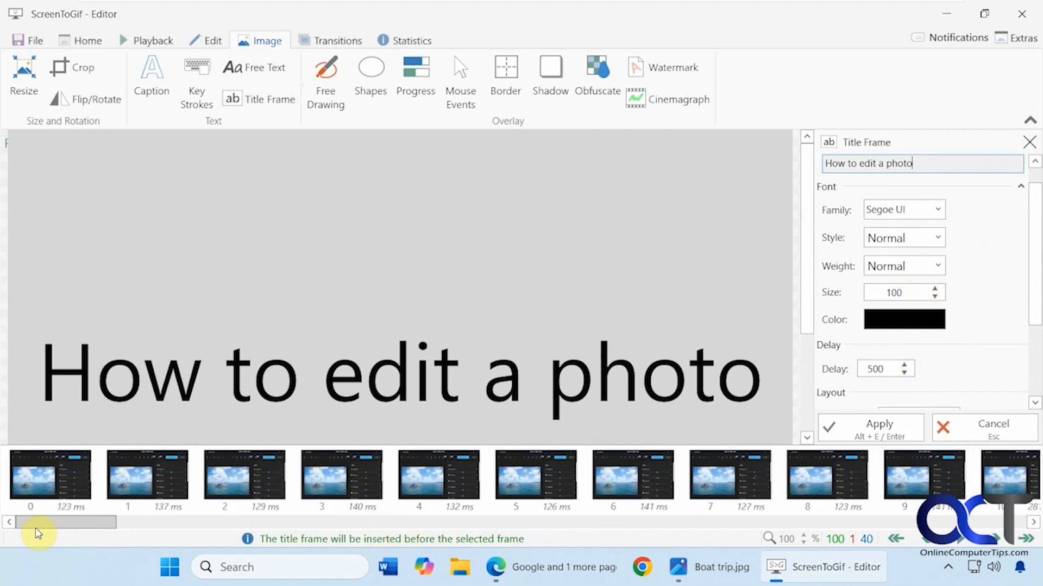
left_click(62, 486)
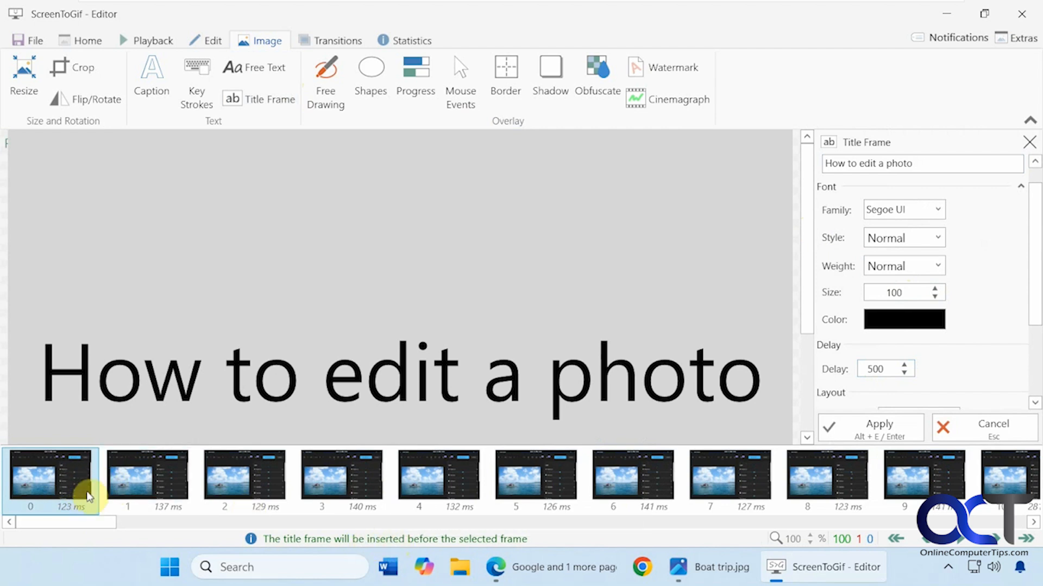
left_click(871, 428)
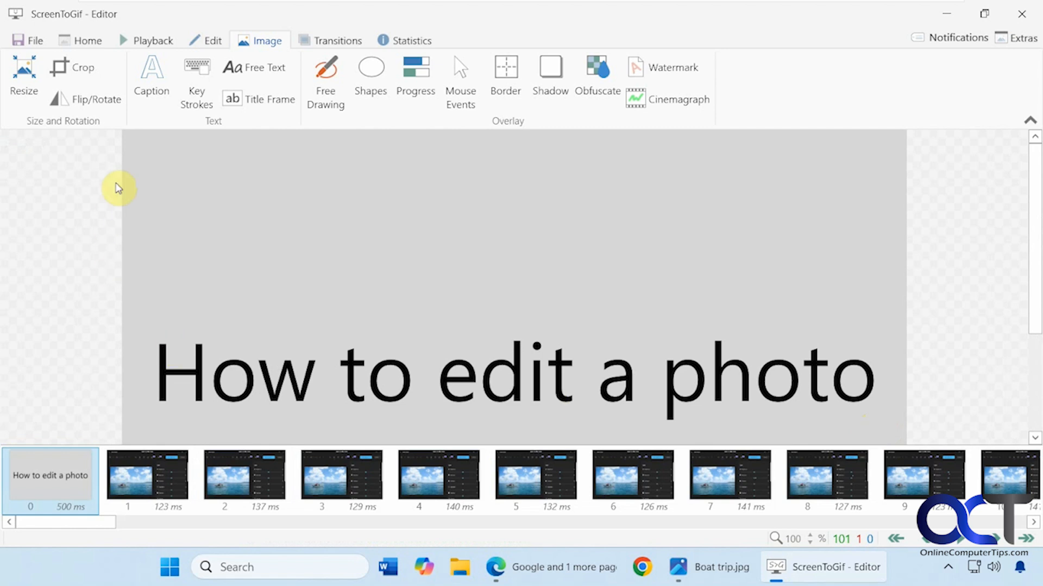
Play the animation, restart it from the title frame, and pause it
left_click(155, 42)
left_click(115, 68)
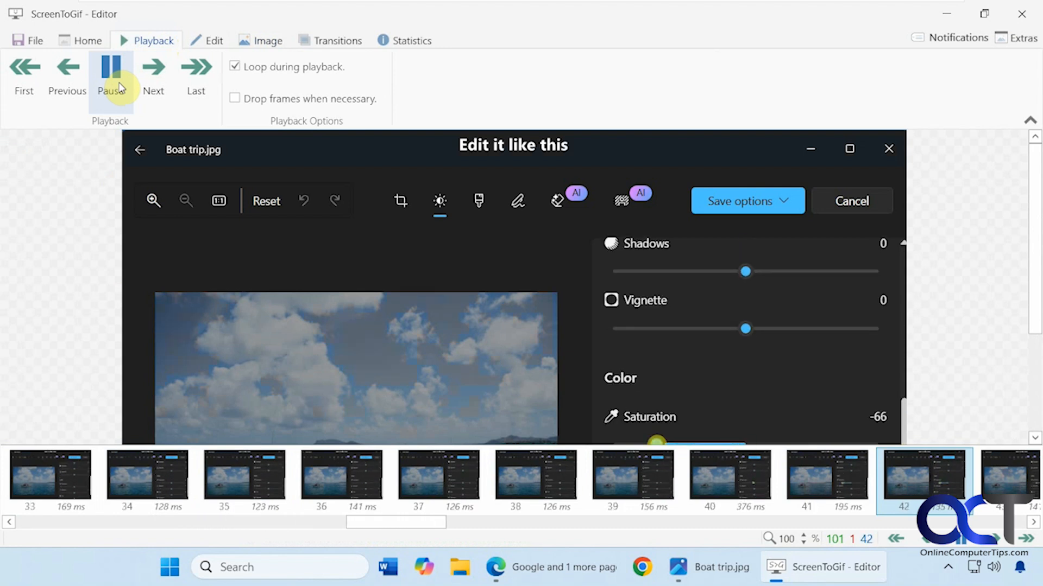
left_click(39, 82)
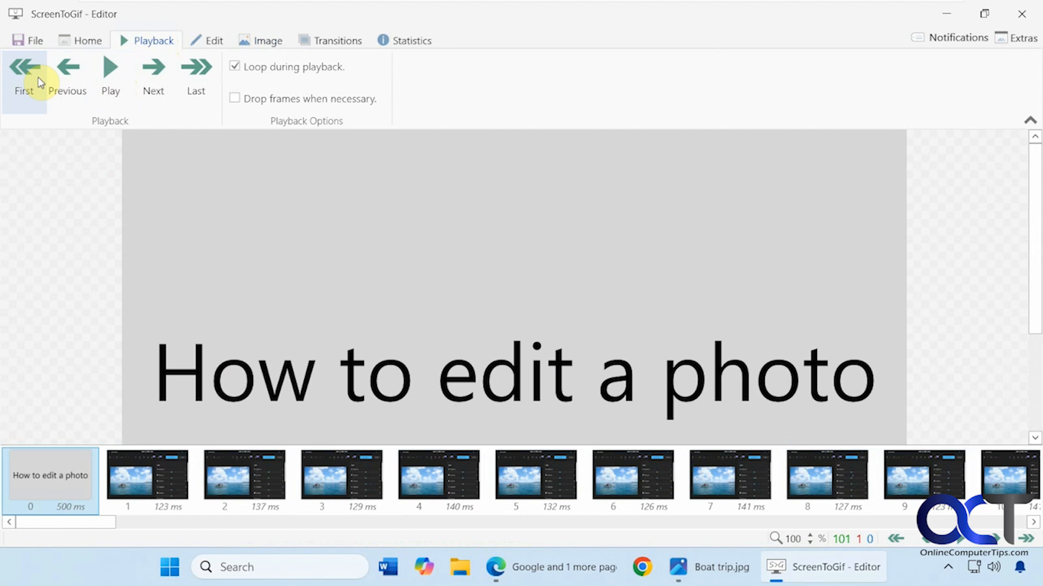
left_click(108, 81)
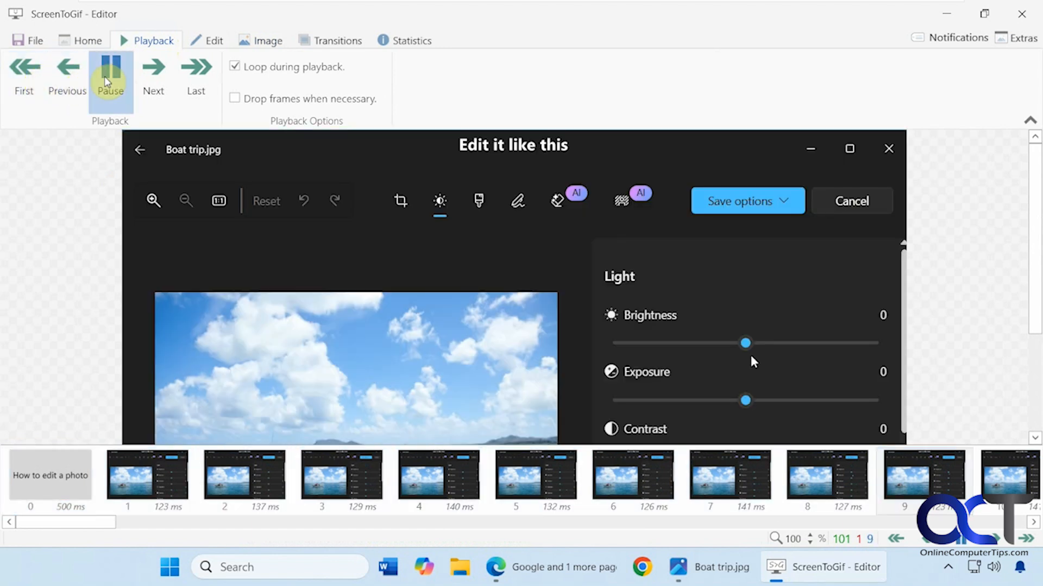
left_click(106, 82)
Copy the title frame at the start and paste four duplicates of it after the original
left_click_drag(103, 520, 35, 526)
left_click(61, 491)
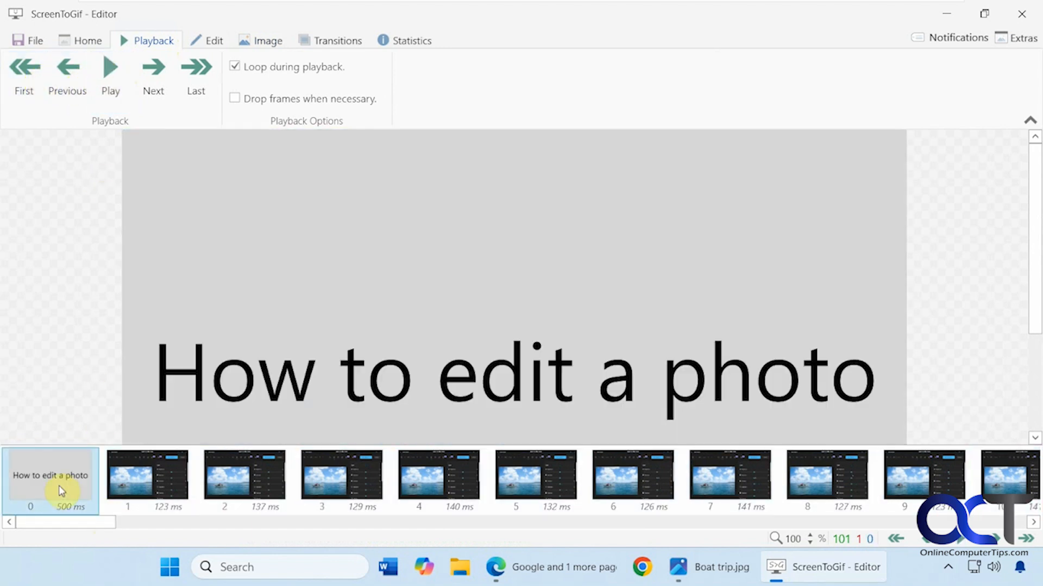
key("ctrl+c")
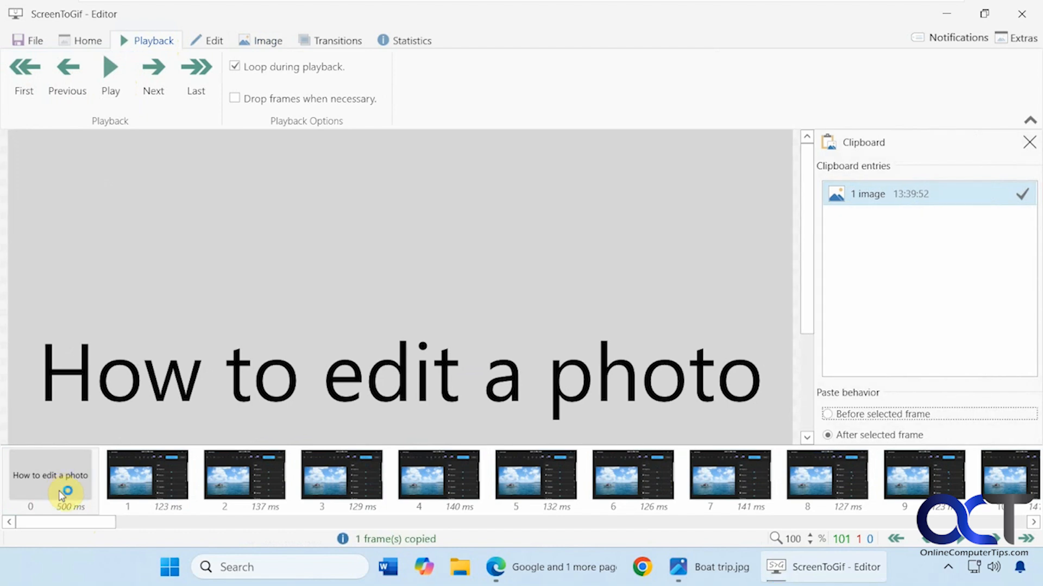
key("ctrl+v")
key("ctrl+v")
key("ctrl+v")
key("ctrl+v")
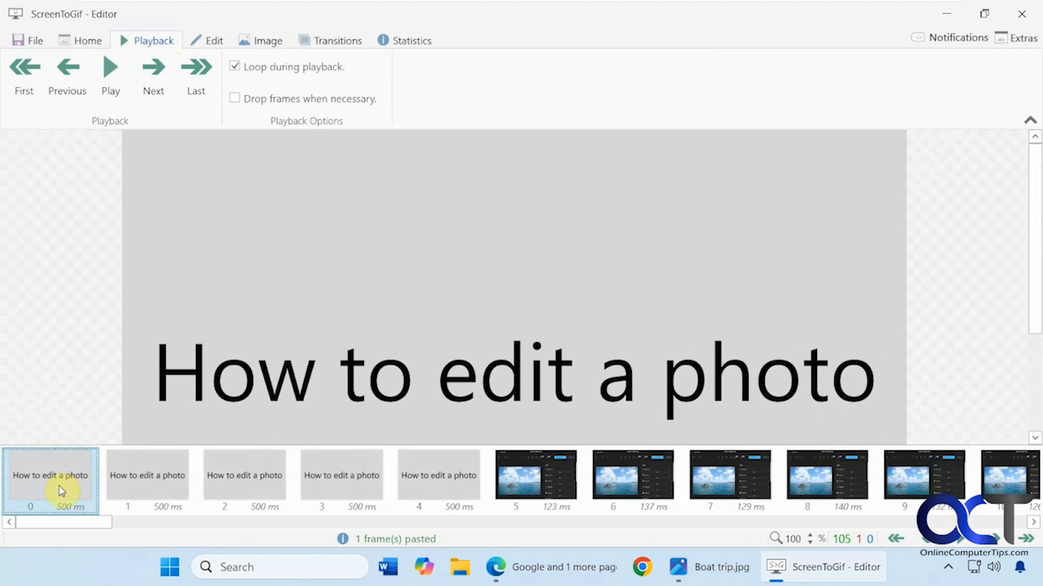
Play the animation from frame 0 to check the duplicated title frames, and pause after the title
left_click(64, 477)
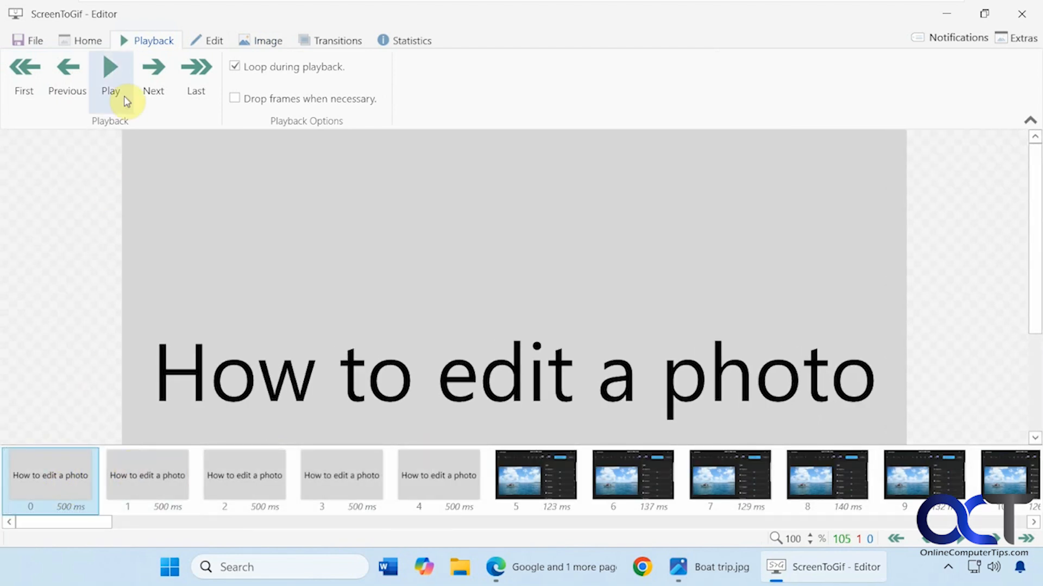
left_click(113, 76)
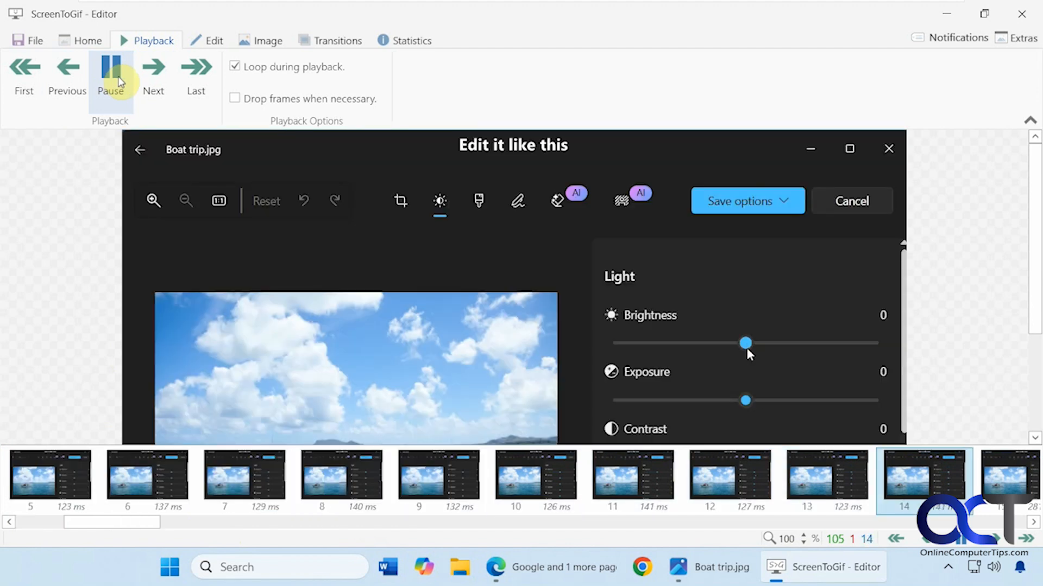
left_click(120, 80)
Circle the Brightness label on frames 5 to 23 with a red elliptical pen, 5 wide and 5 high, using Free Drawing
left_click(260, 42)
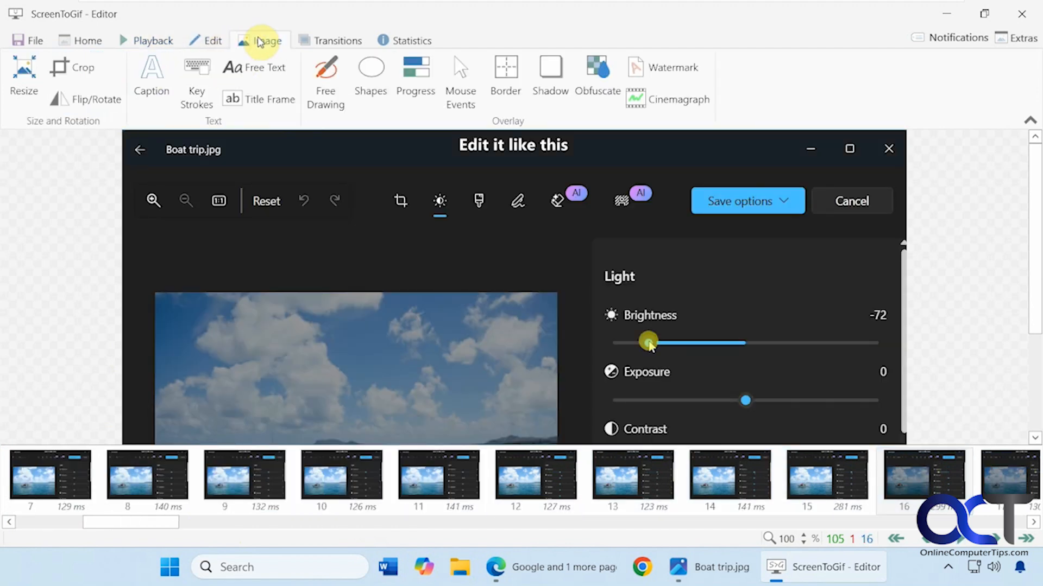
left_click(324, 93)
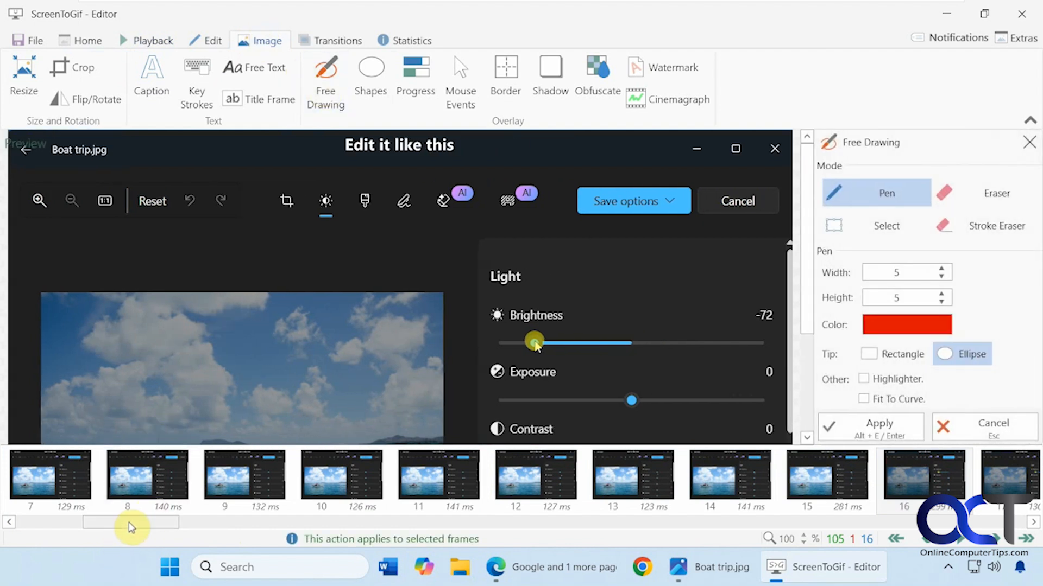
left_click_drag(128, 522, 19, 523)
left_click(523, 487)
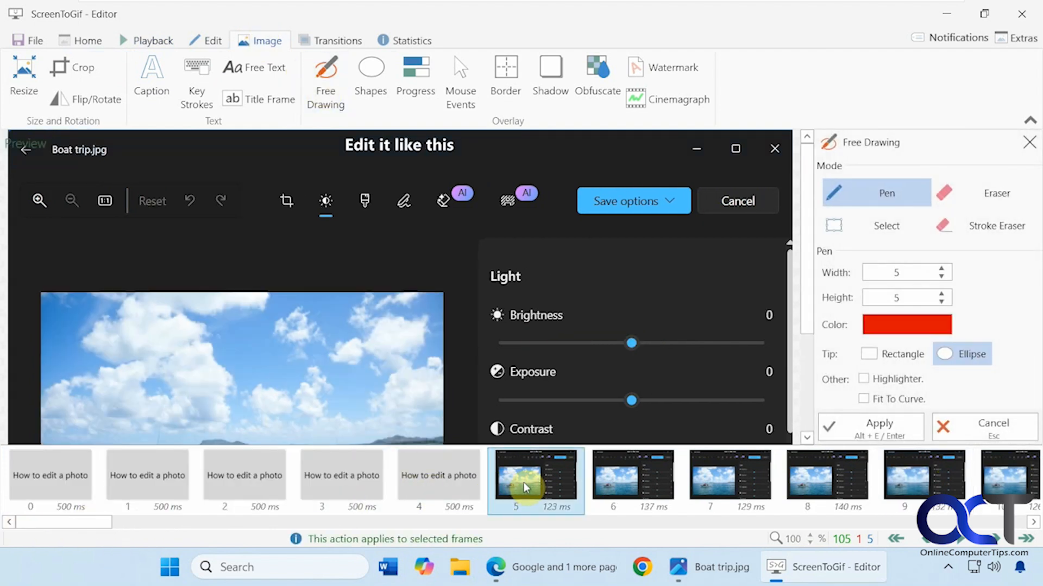
left_click_drag(84, 522, 264, 524)
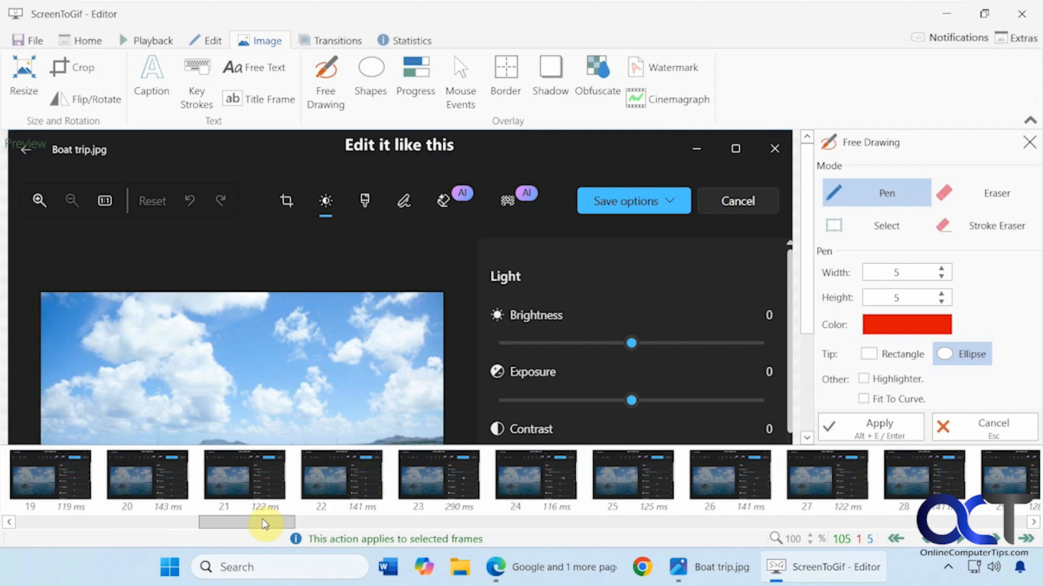
left_click(428, 480, "shift")
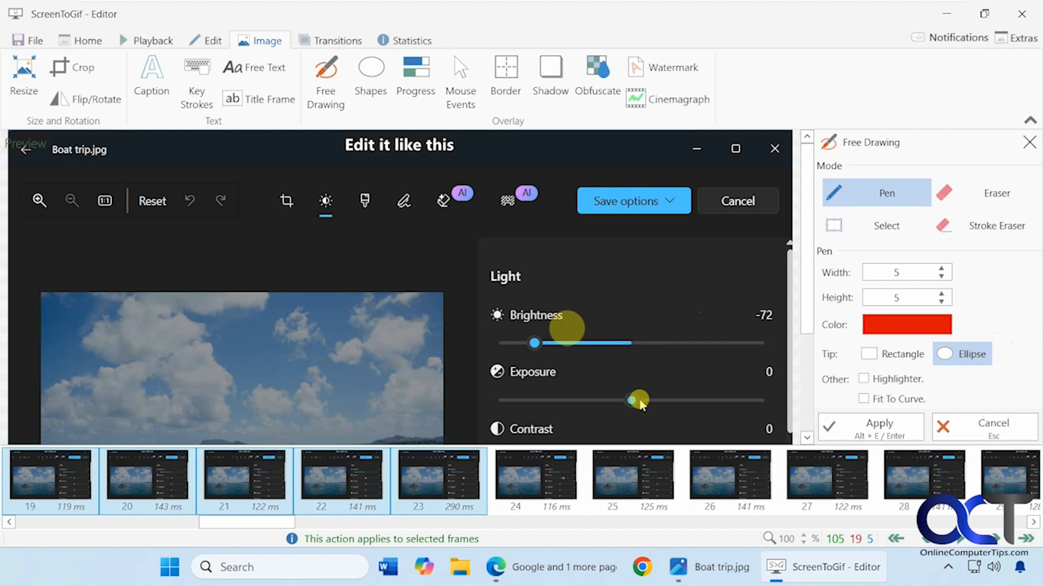
mouse_move(491, 325)
left_mouse_down()
mouse_move(535, 331)
mouse_move(591, 315)
mouse_move(501, 300)
left_mouse_up()
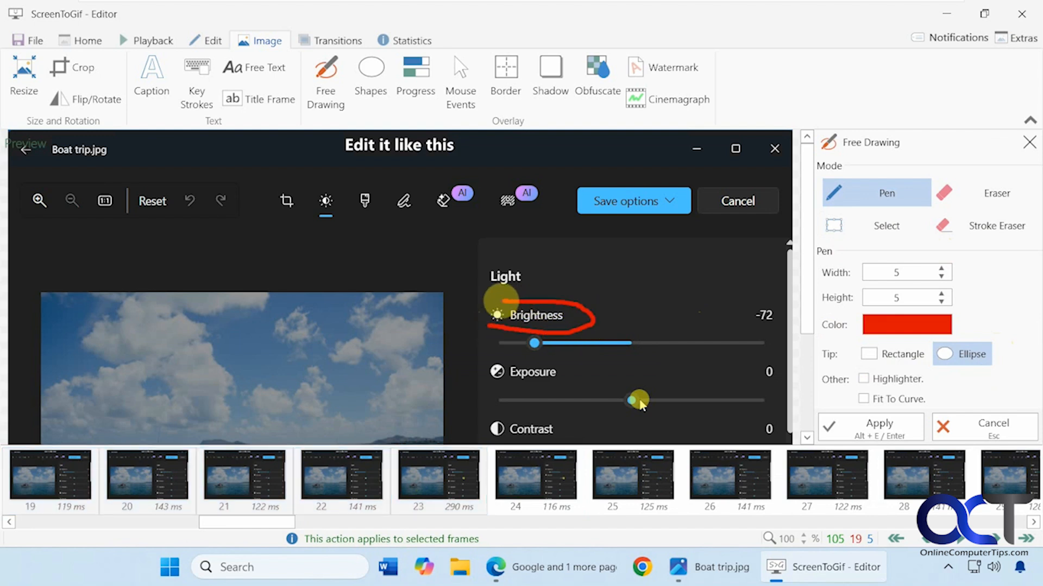
left_click(865, 428)
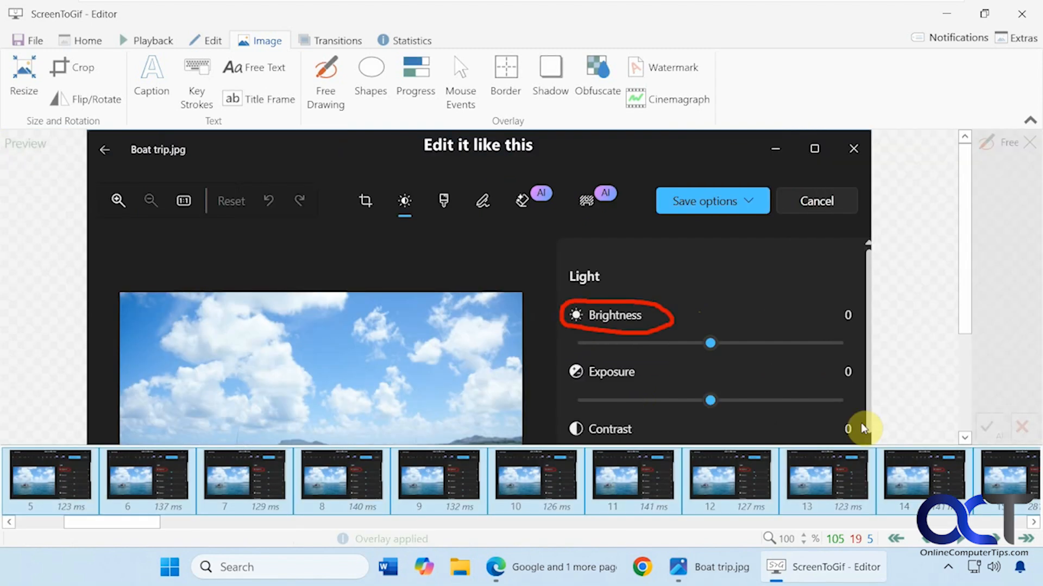
Play the animation from frame 0 to review the hand-drawn Brightness circle, and pause once the marked frames have passed
left_click(154, 43)
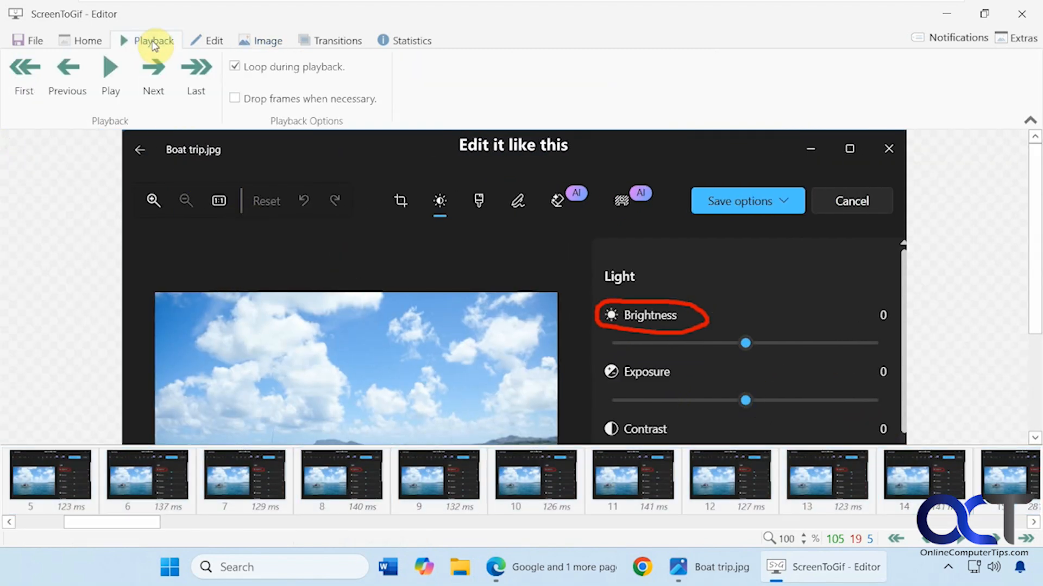
left_click(35, 482)
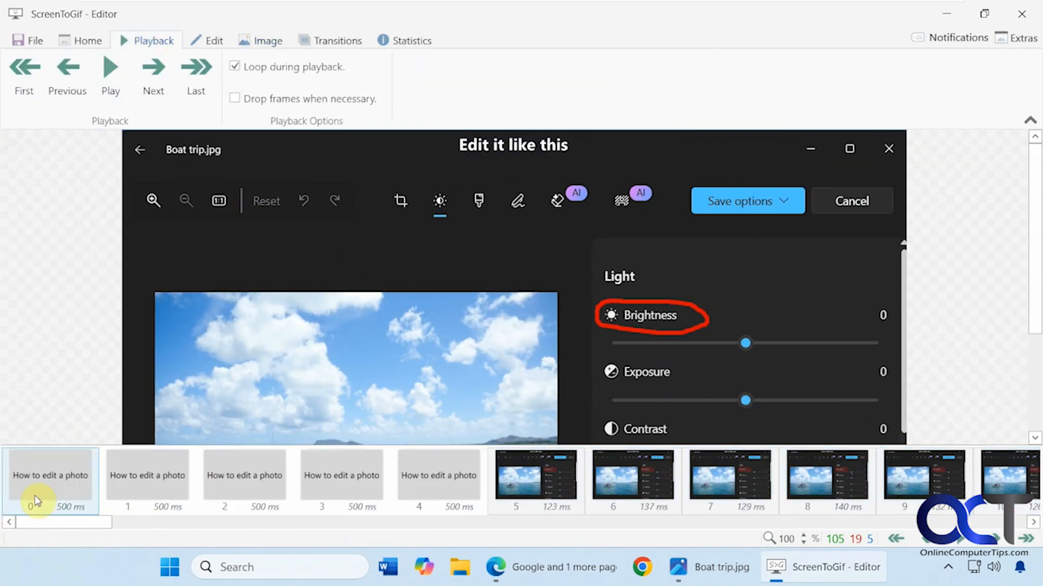
left_click(107, 66)
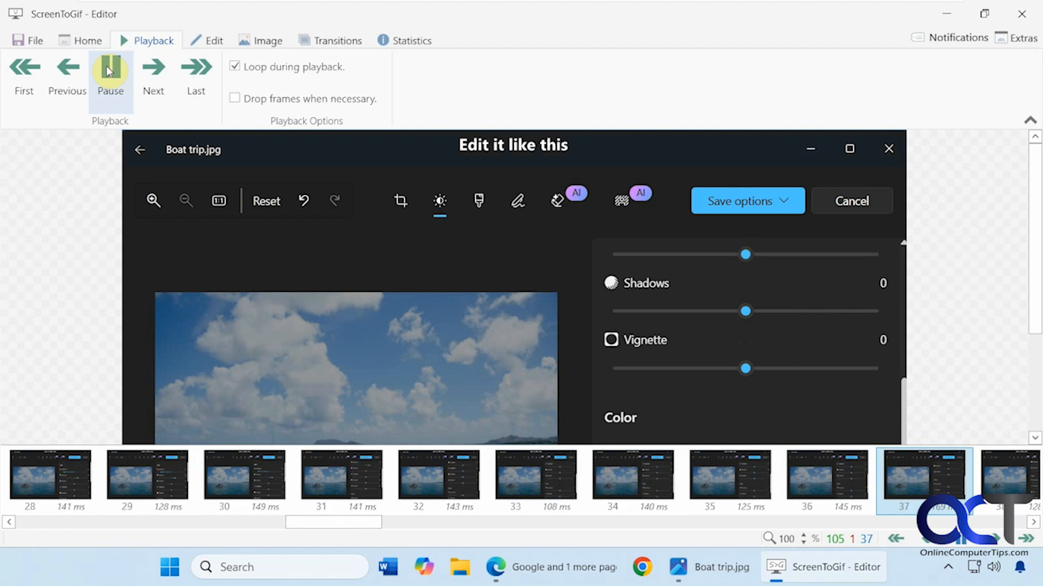
left_click(108, 70)
Add a red horizontal progress bar with thickness 30 to all frames, aligned bottom and left
left_click(260, 44)
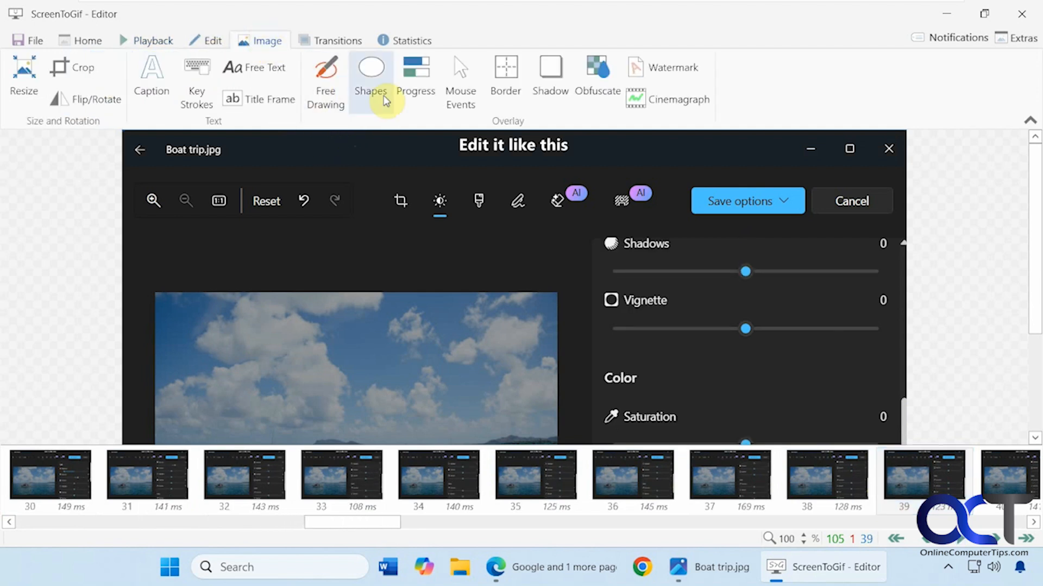
left_click(413, 87)
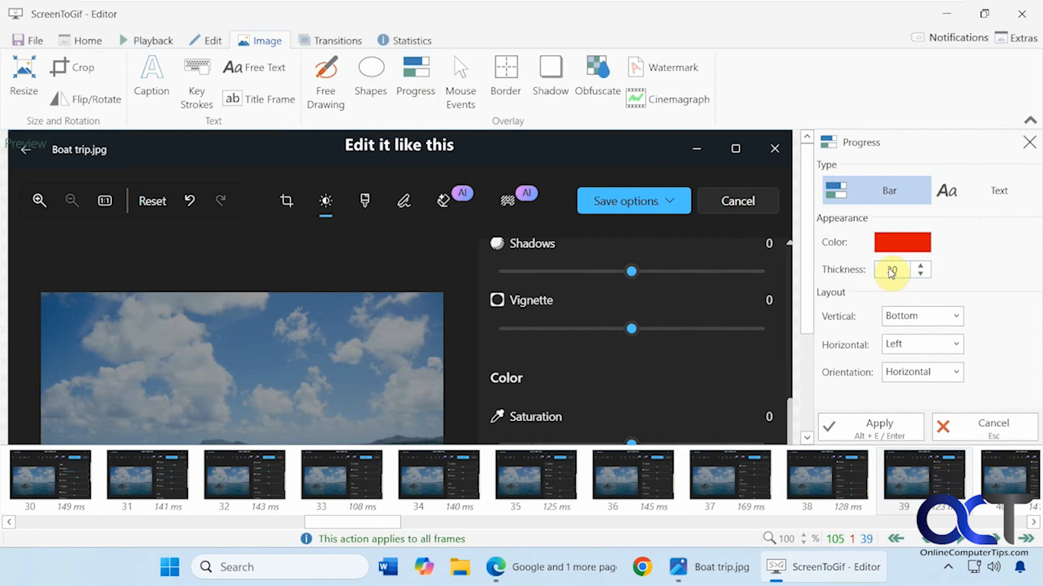
left_click(912, 316)
left_click(913, 316)
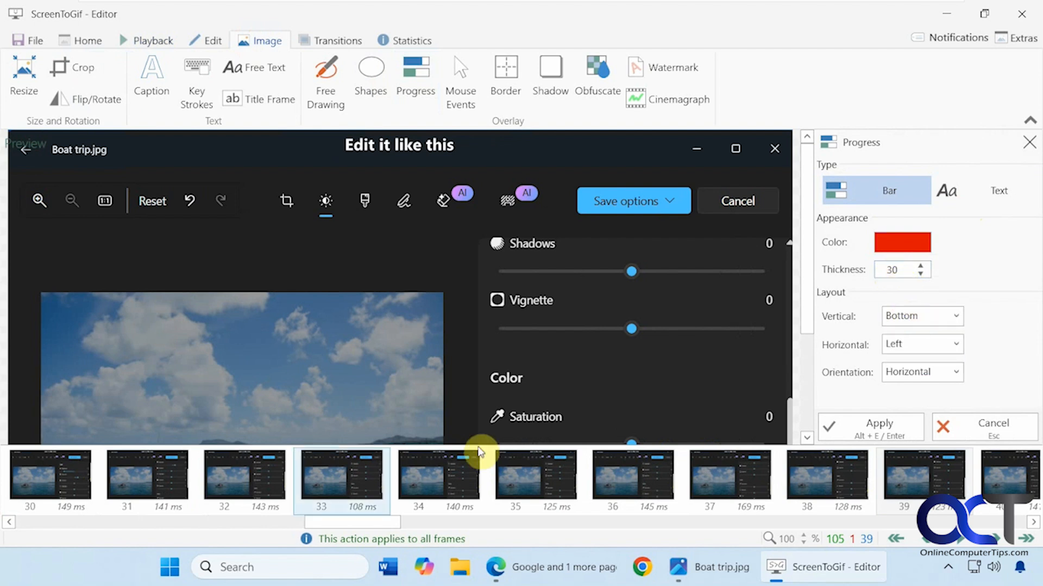
left_click(158, 478)
key("ctrl+a")
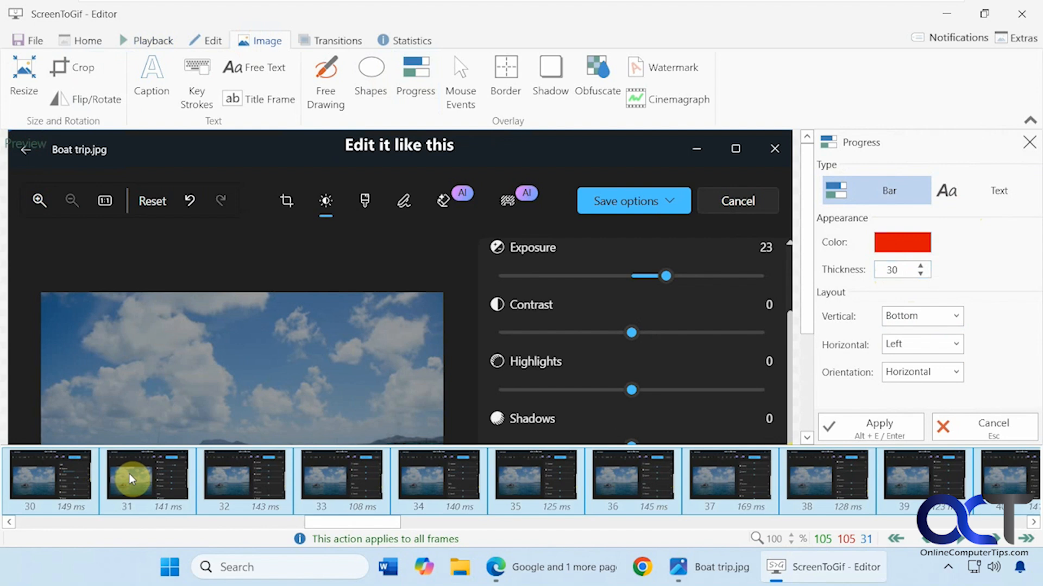
left_click(886, 430)
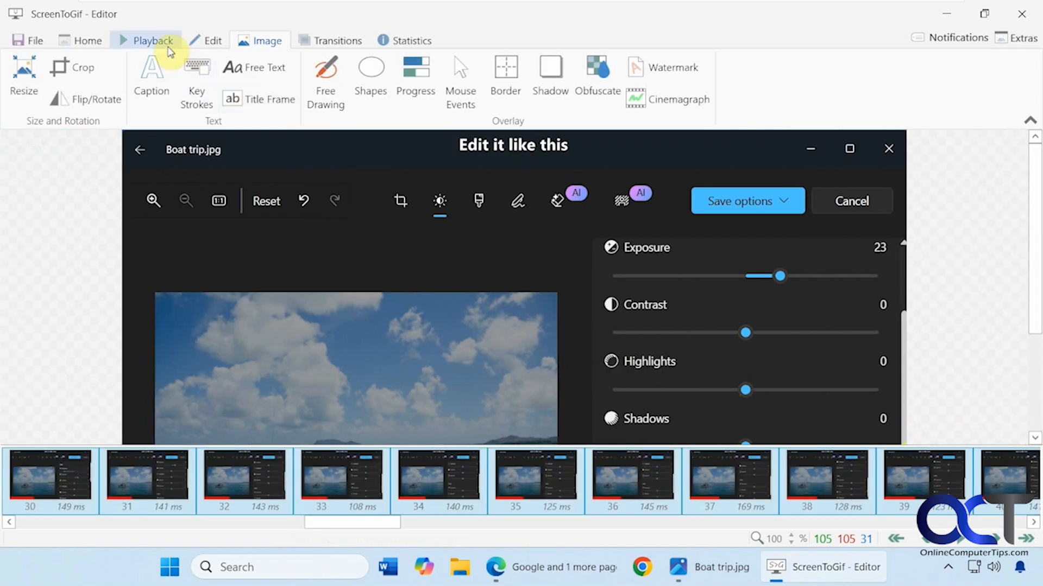
Zoom the preview out to 67% so the progress bar can be seen, and return to the start of the frame strip
left_click(167, 48)
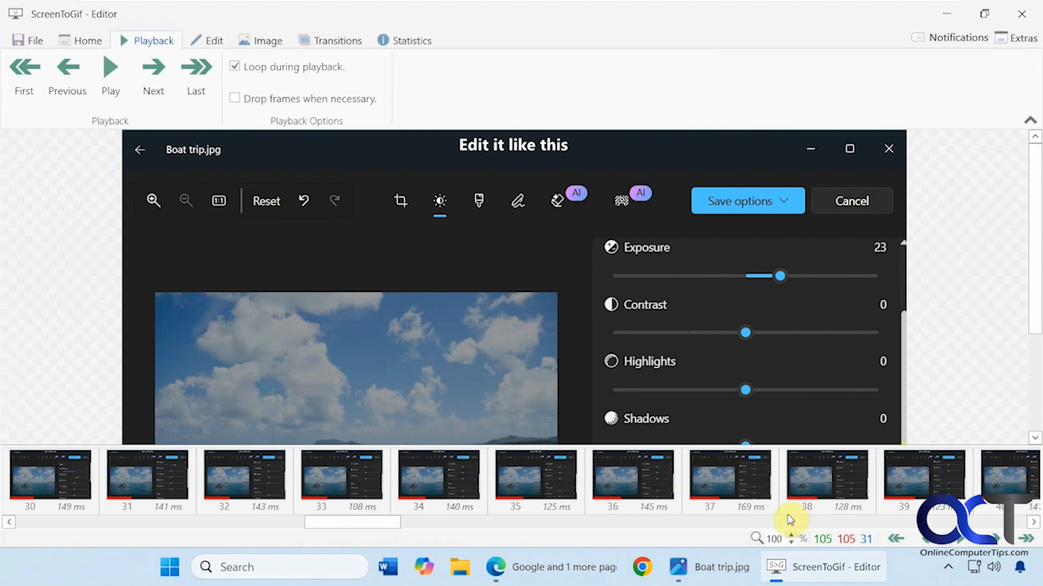
left_click(791, 544)
left_click(791, 544)
left_click(792, 544)
left_click(791, 544)
left_click(791, 545)
left_click(791, 544)
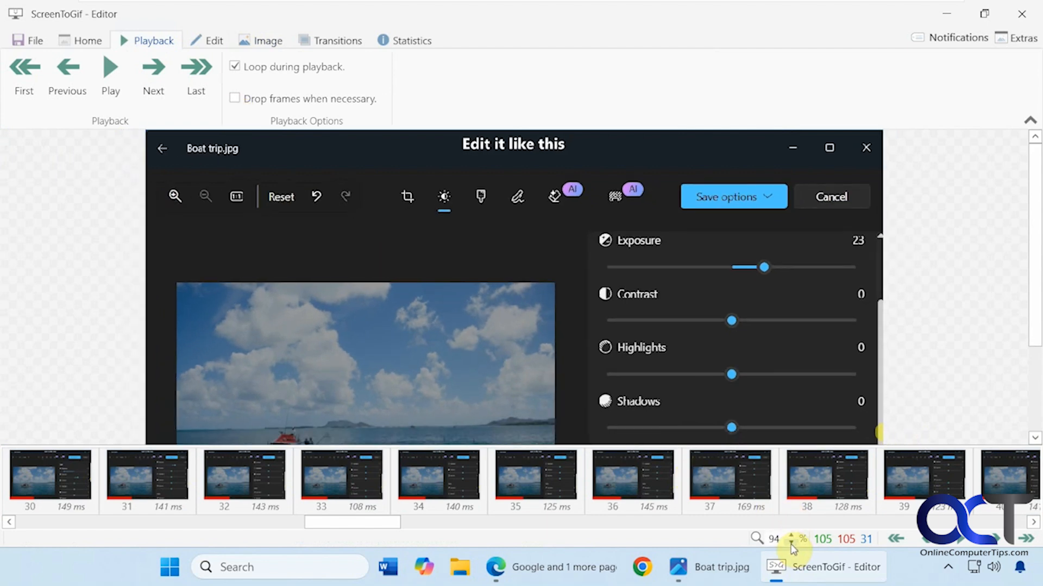
left_click(792, 544)
left_click(791, 545)
left_click(791, 544)
left_click(791, 544)
left_click(791, 544)
left_click(791, 545)
left_click(791, 544)
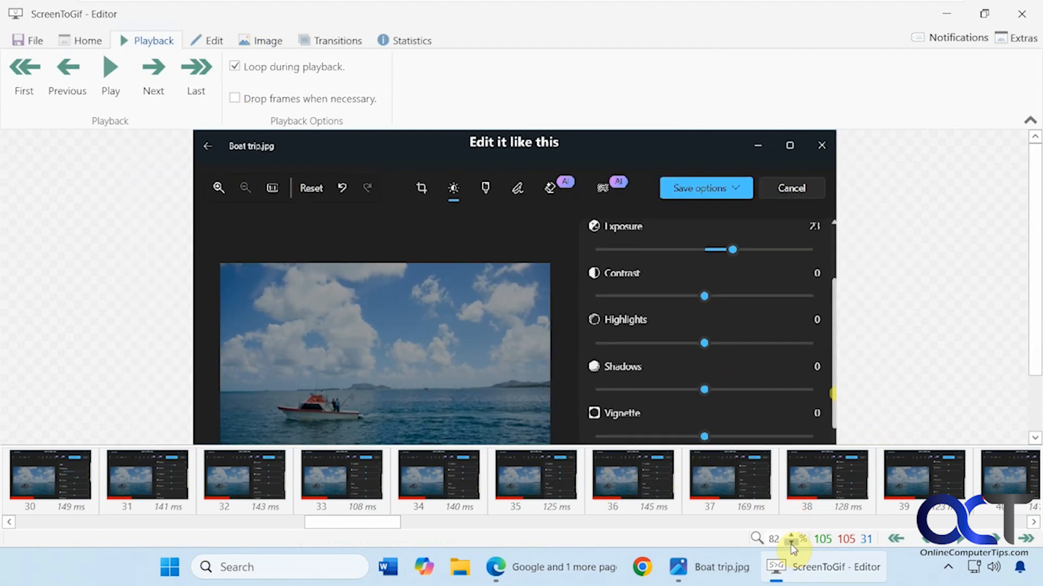
left_click(791, 544)
left_click(791, 544)
left_click(791, 544)
left_click(791, 544)
left_click(791, 544)
left_click(791, 544)
left_click(791, 544)
left_click(791, 544)
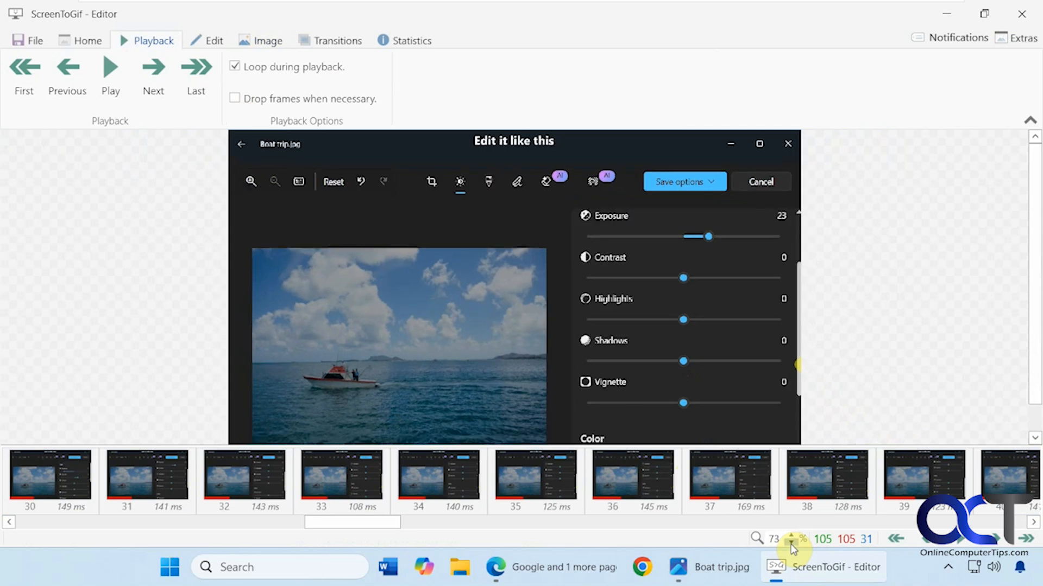
left_click(792, 544)
left_click(792, 544)
left_click(791, 544)
left_click(791, 544)
left_click(791, 544)
left_click(792, 544)
left_click(791, 544)
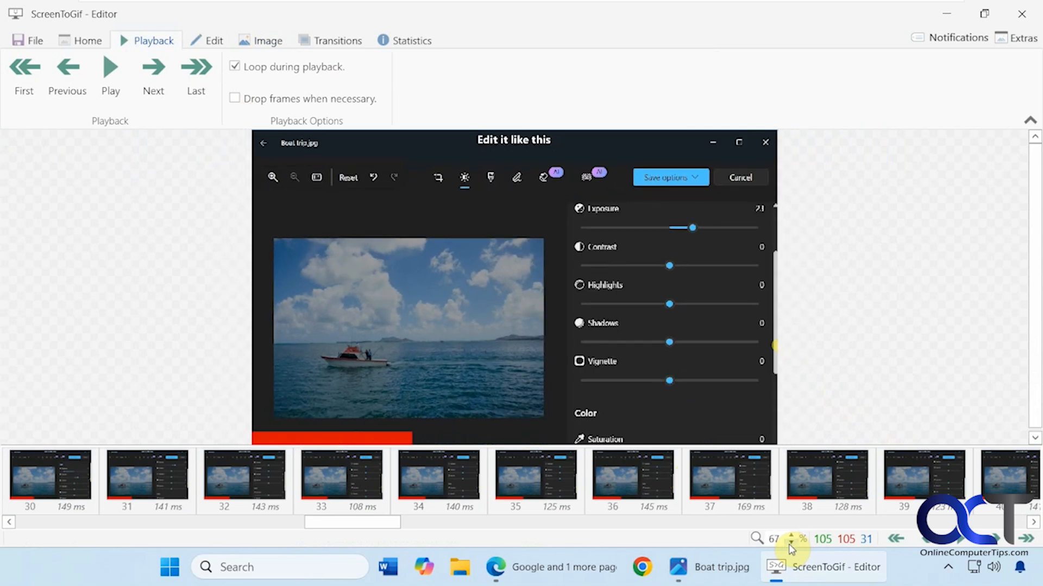
left_click_drag(393, 523, 57, 523)
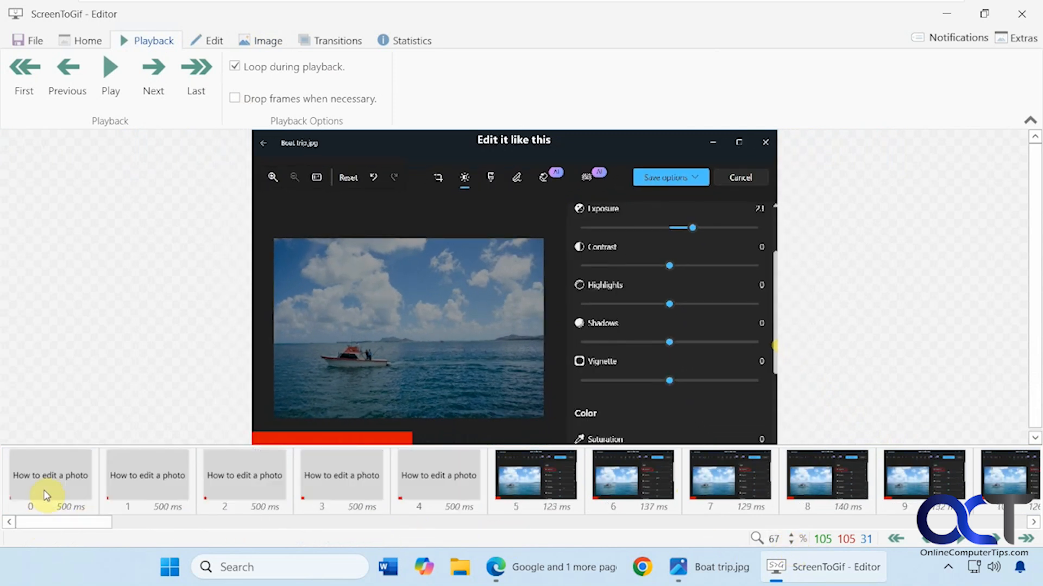
Play the animation from frame 0 to review the red progress bar, and pause it before the last frames
left_click(65, 476)
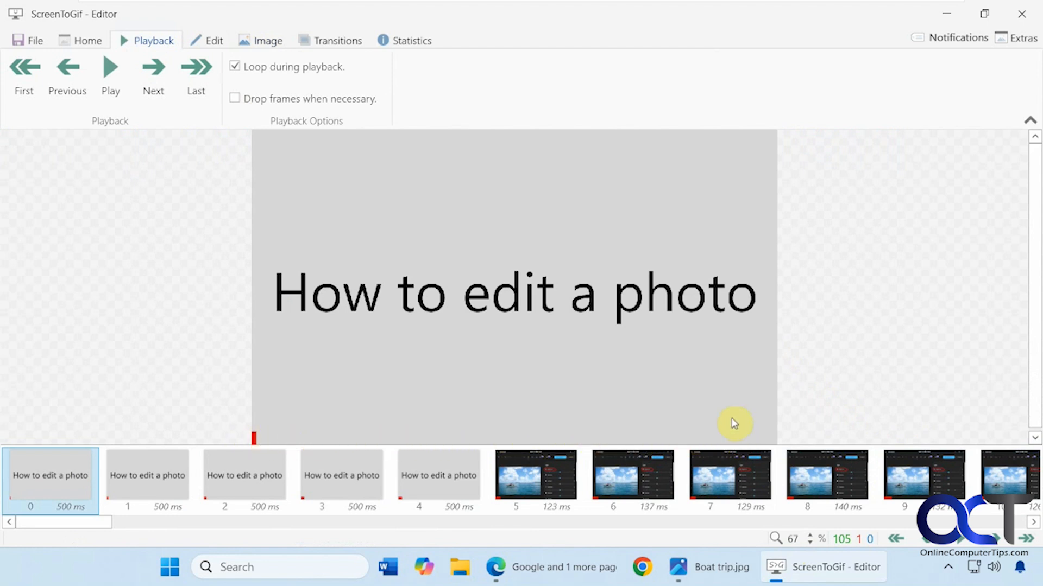
left_click(121, 79)
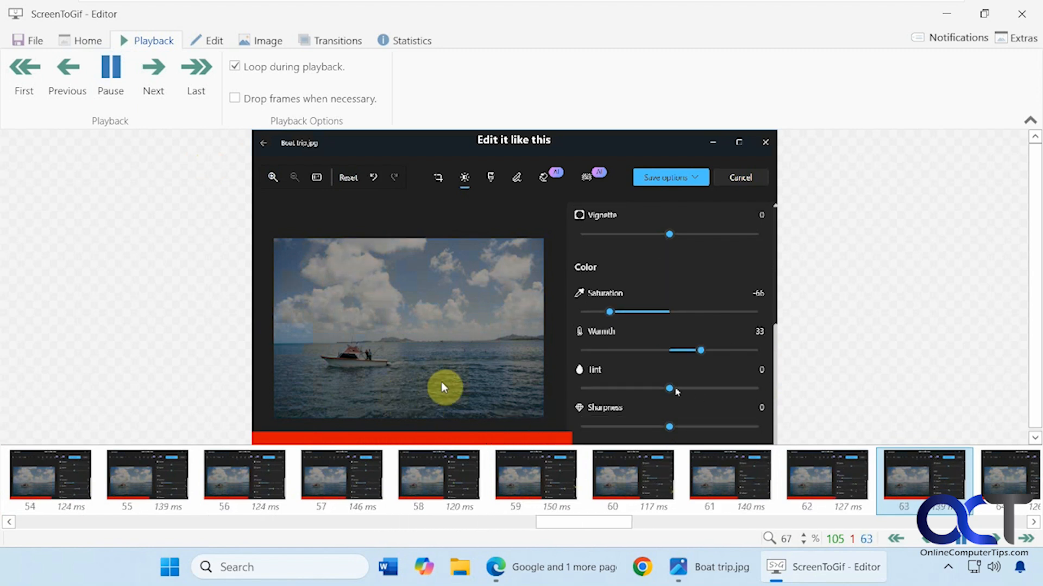
left_click(111, 73)
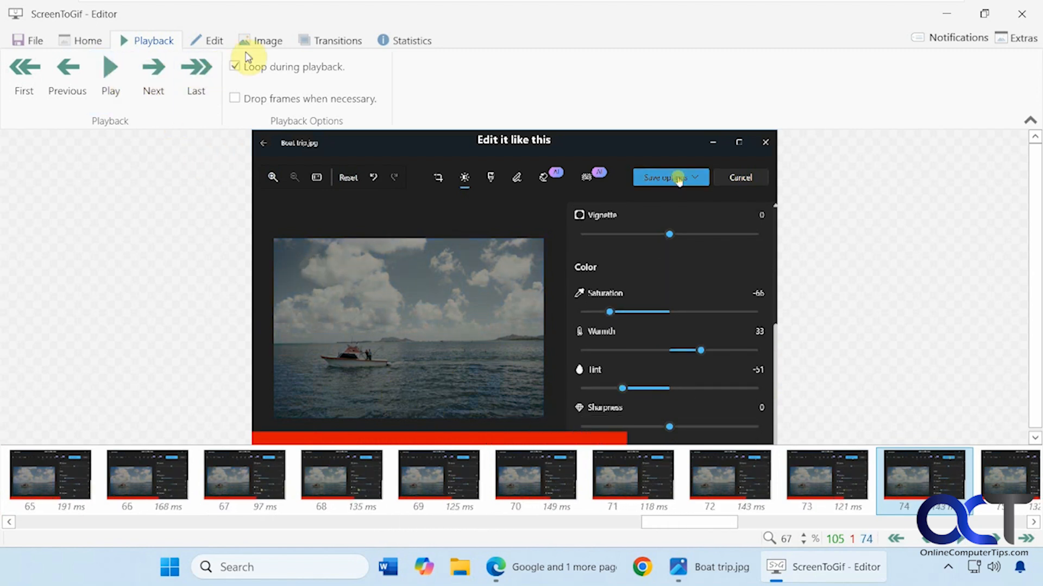
Examine the overlay settings offered for Mouse Events, Border, Shadow and Obfuscate without applying any of them
left_click(261, 47)
left_click(457, 100)
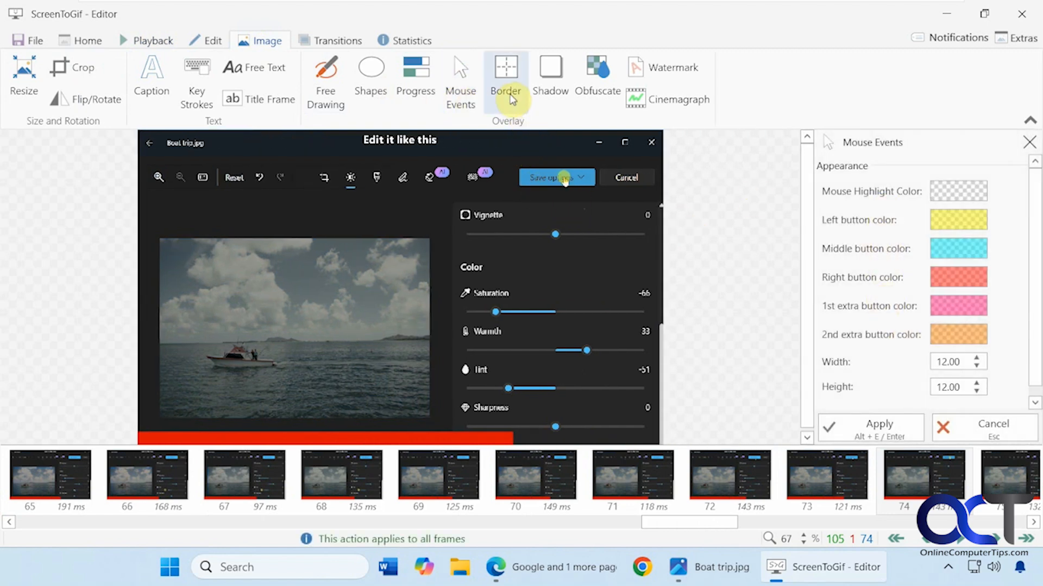
left_click(511, 96)
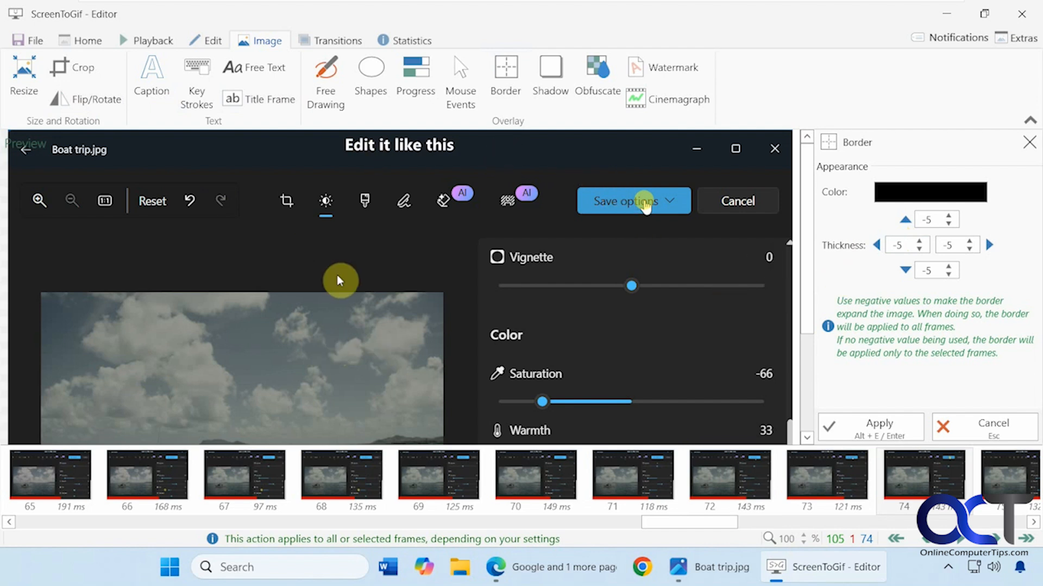
left_click(541, 77)
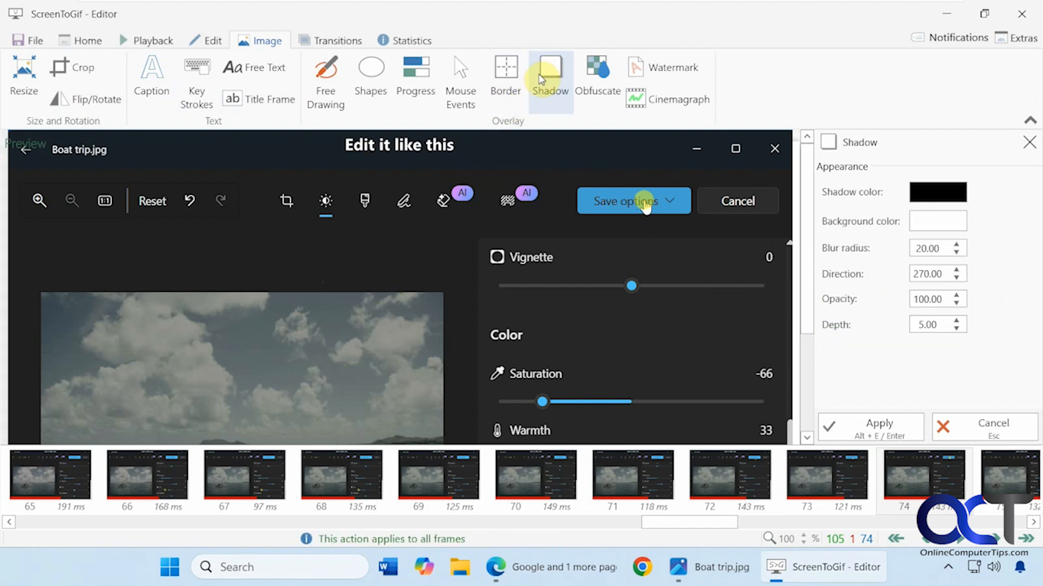
left_click(593, 81)
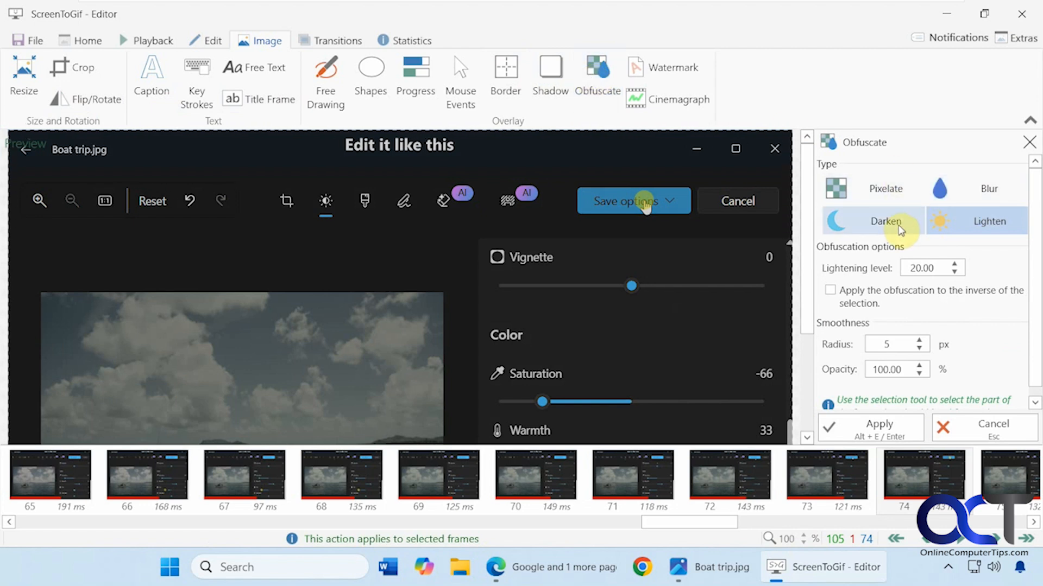
Add the ScreenToGif.70x70.png watermark to all frames at 70% opacity and 100% scale, positioned at top 114 and left 63
left_click(676, 73)
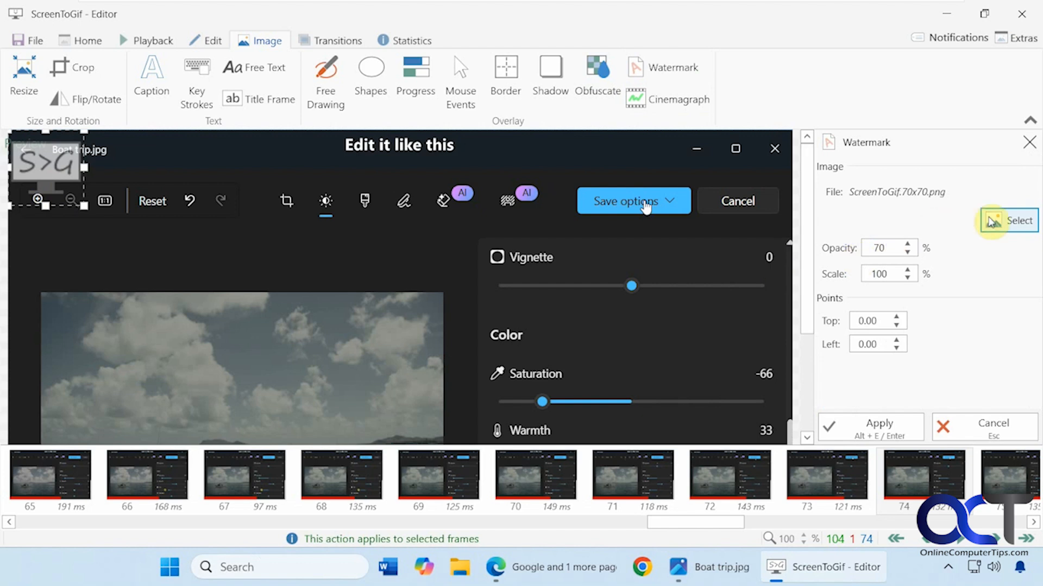
left_click(991, 221)
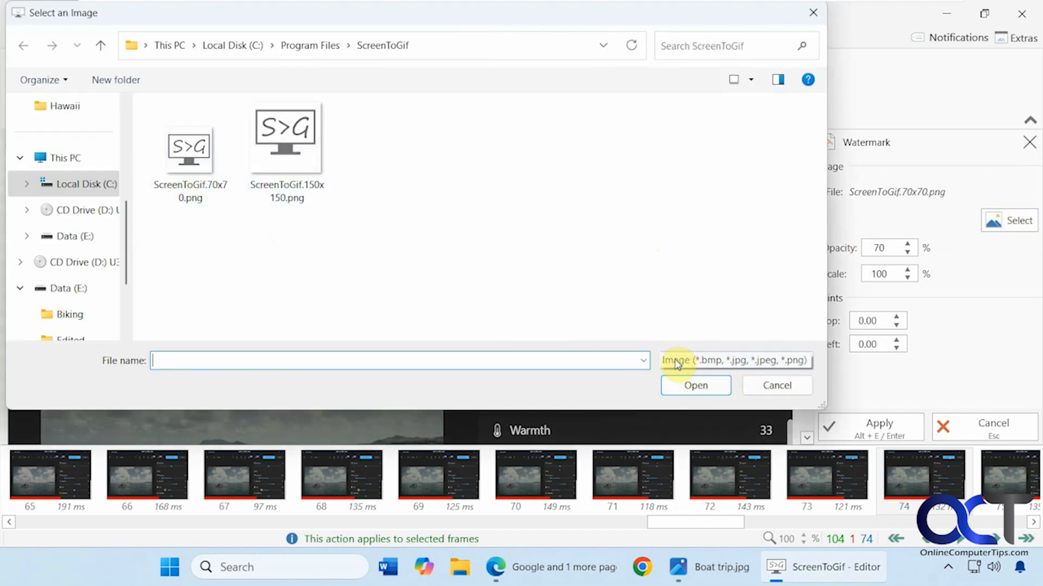
left_click(775, 387)
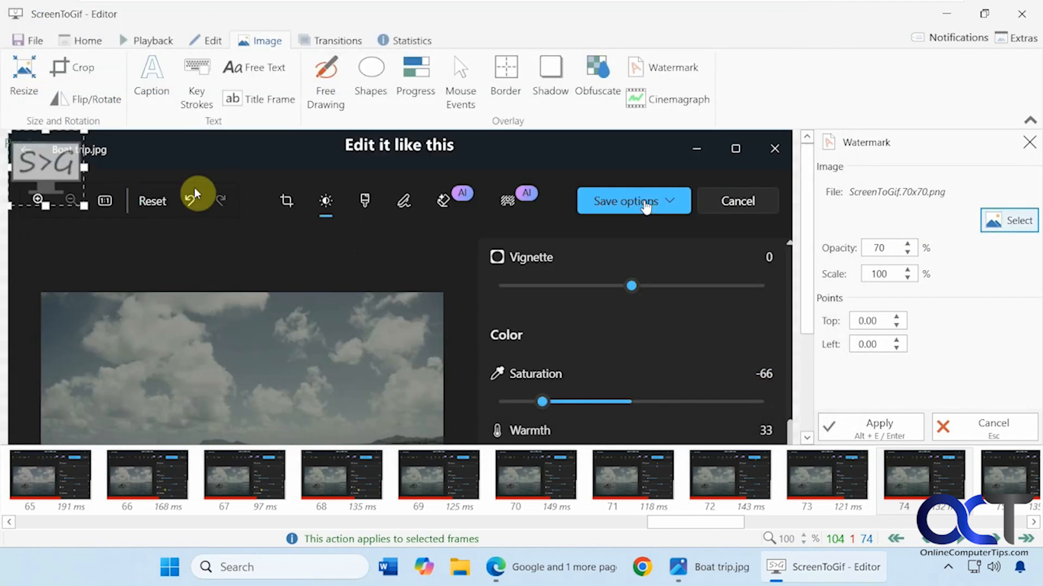
left_click_drag(77, 167, 98, 243)
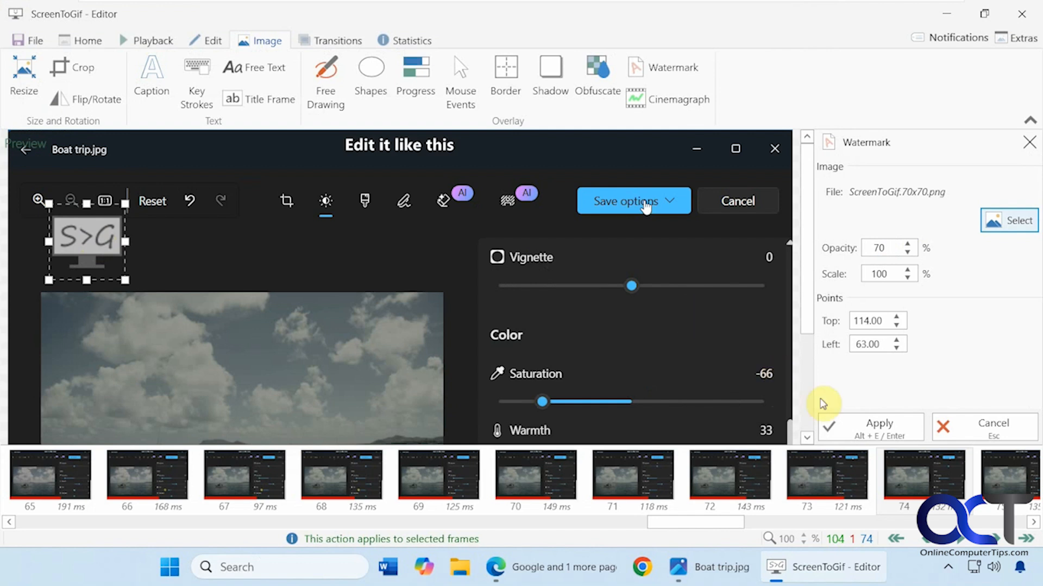
left_click(855, 425)
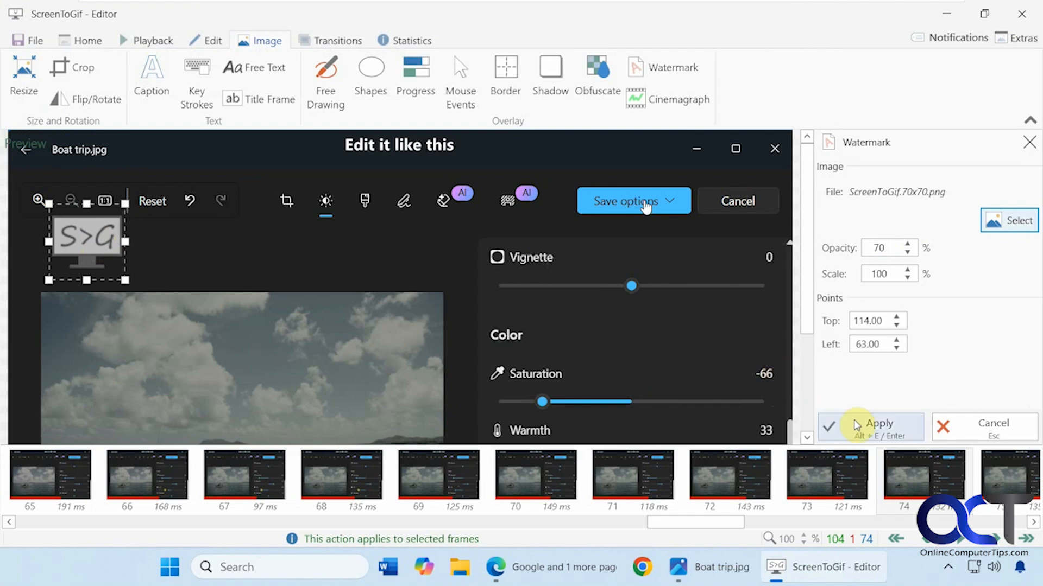
left_click(71, 479)
key("ctrl+a")
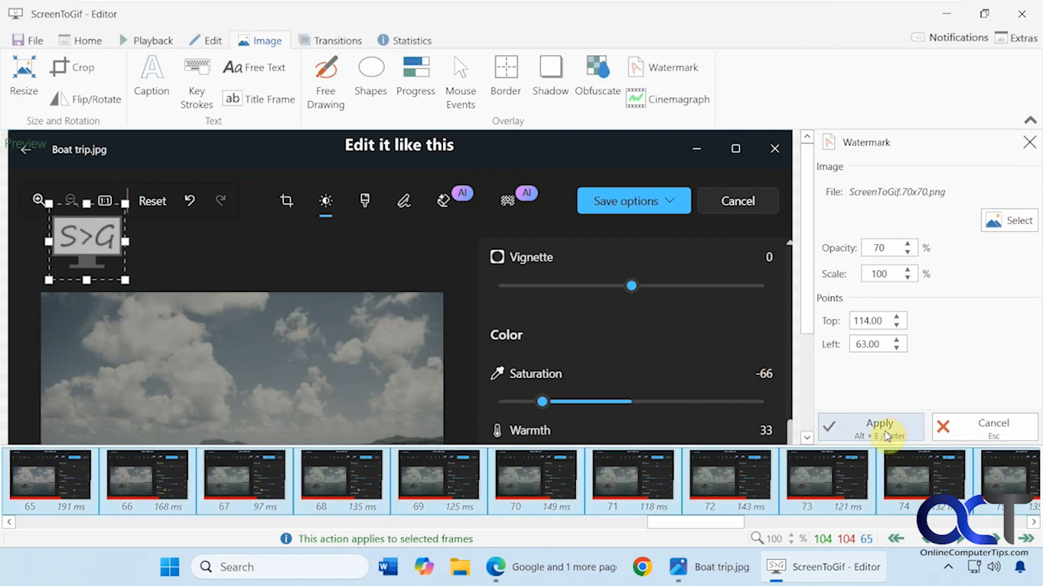
left_click(886, 430)
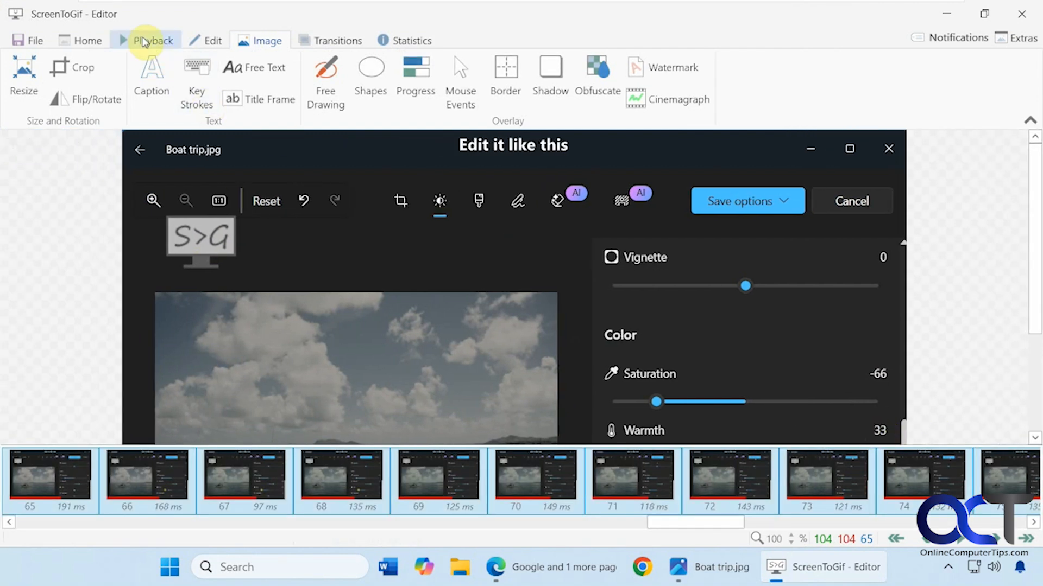
Zoom the preview out to 74% and play the animation to review the watermark, pausing near the last frames
left_click(145, 43)
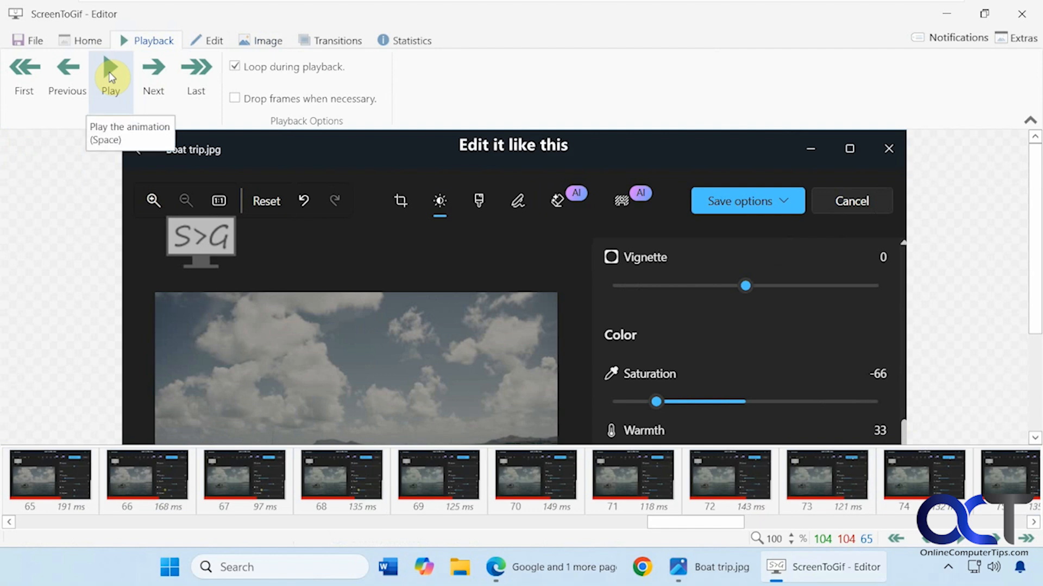
scroll(793, 546, "down", 10)
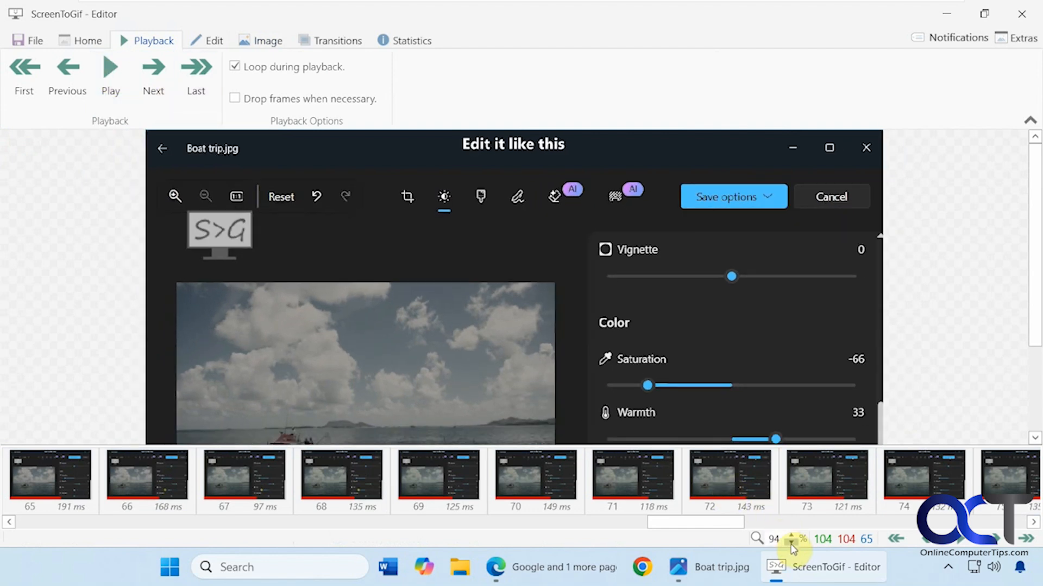
left_click(111, 68)
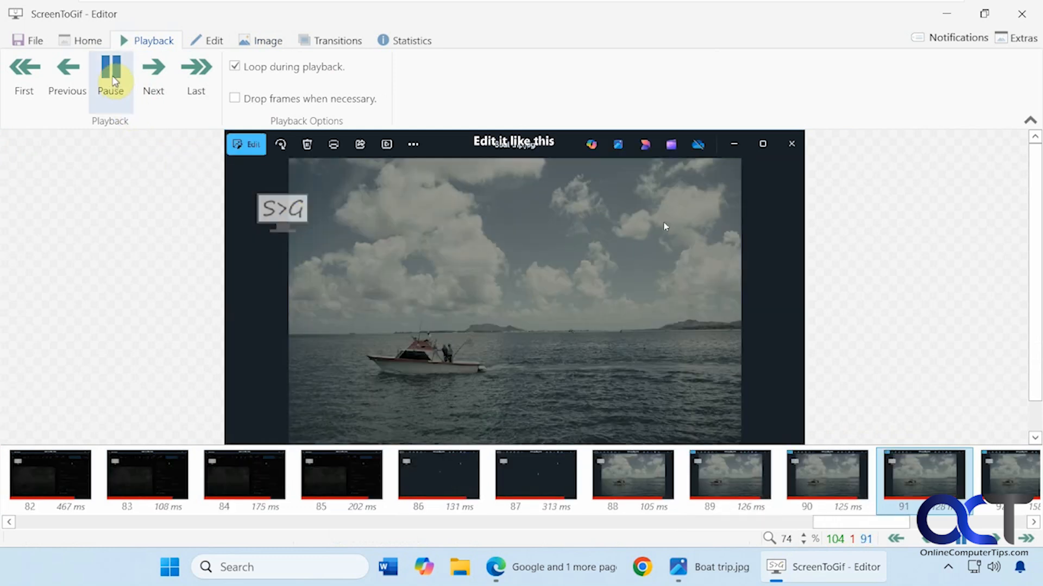
left_click(110, 68)
Apply a Fade transition to the next frame between frames 4 and 5, with length 25 and a 100 ms delay
left_click(261, 41)
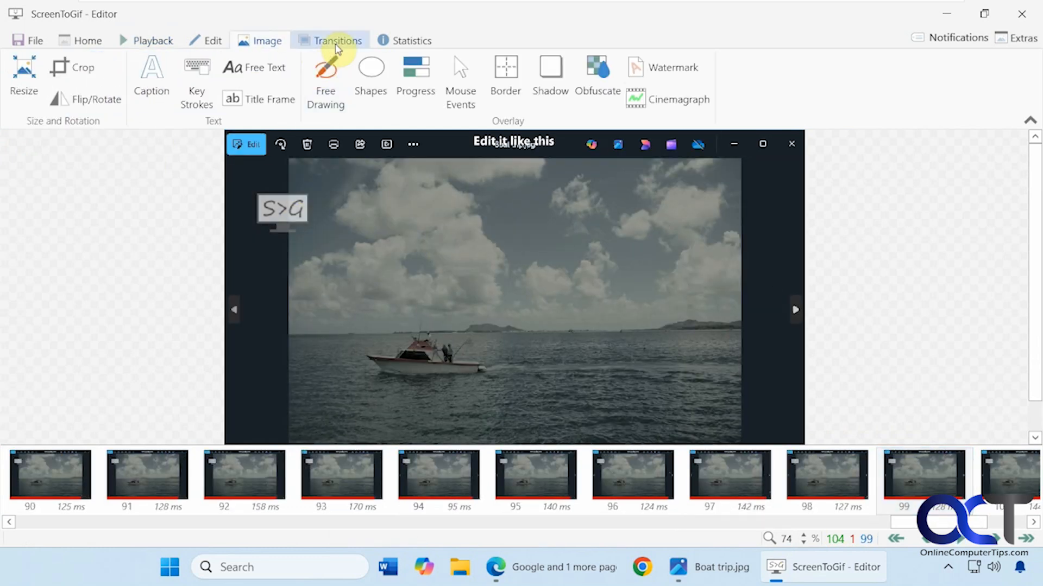
left_click(333, 42)
left_click(501, 506)
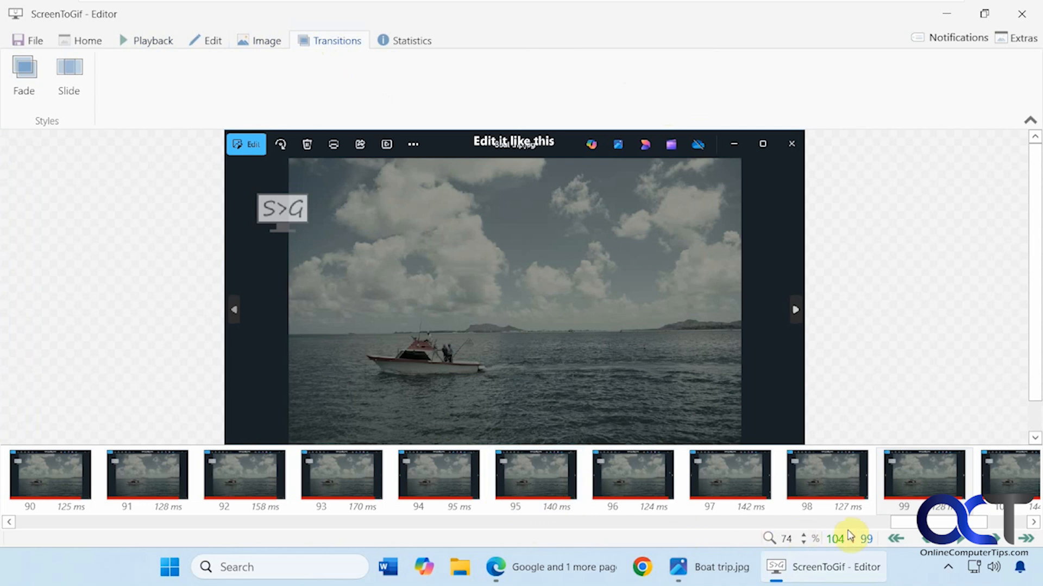
left_click_drag(915, 529, 10, 529)
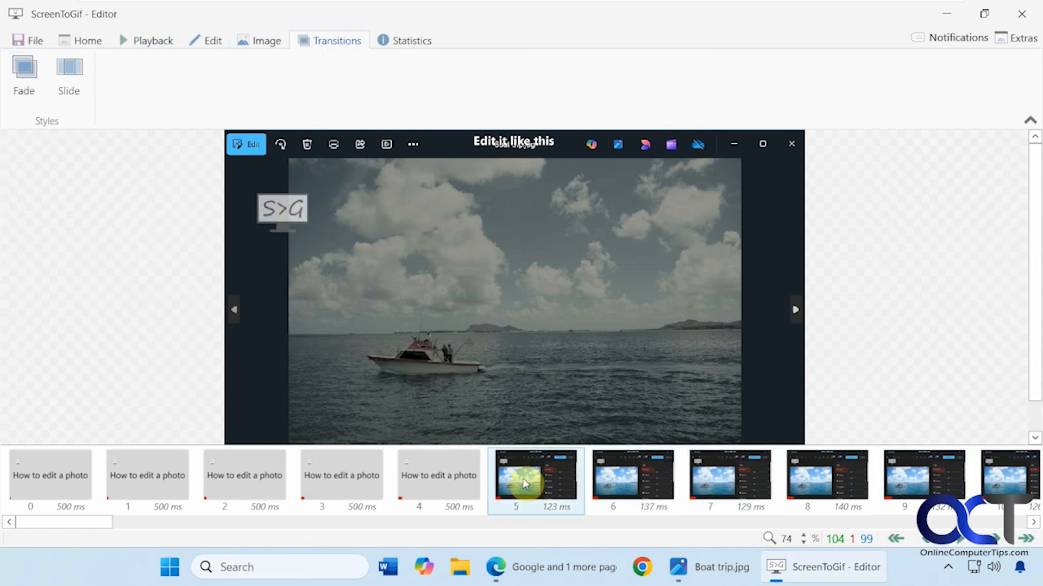
left_click(438, 475)
left_click(535, 485, "shift")
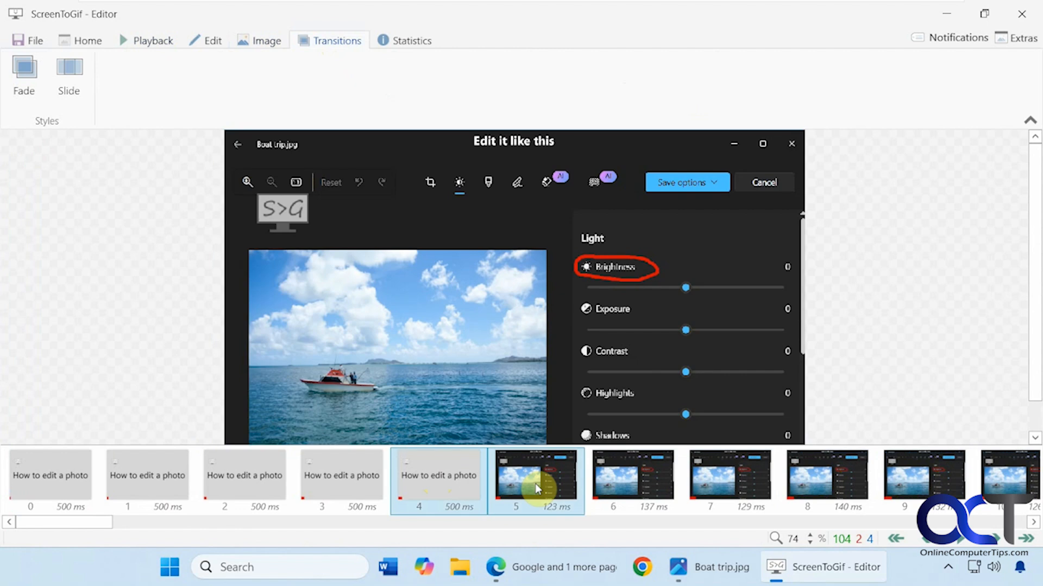
left_click(24, 72)
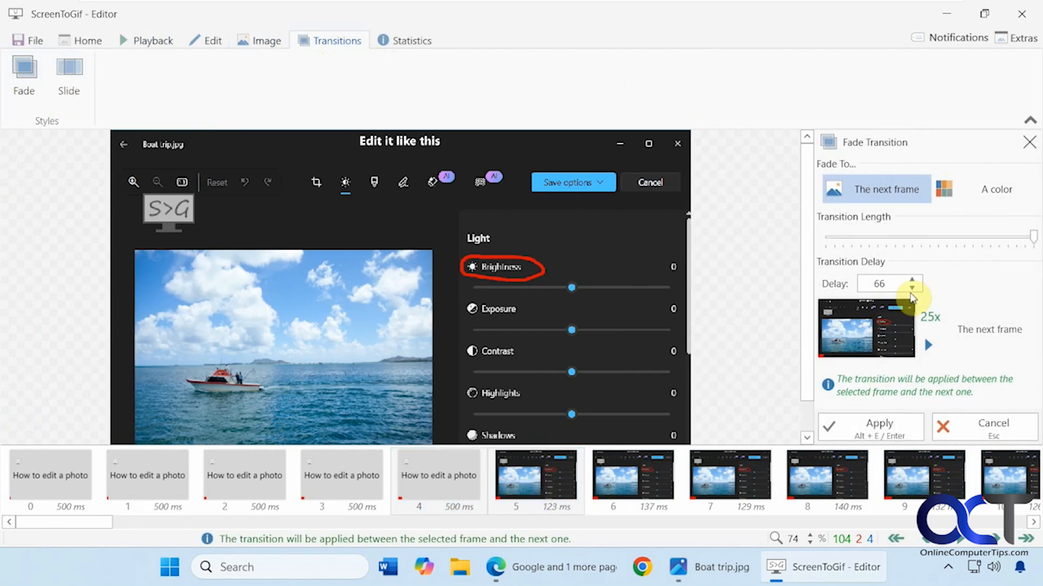
left_click_drag(892, 287, 839, 287)
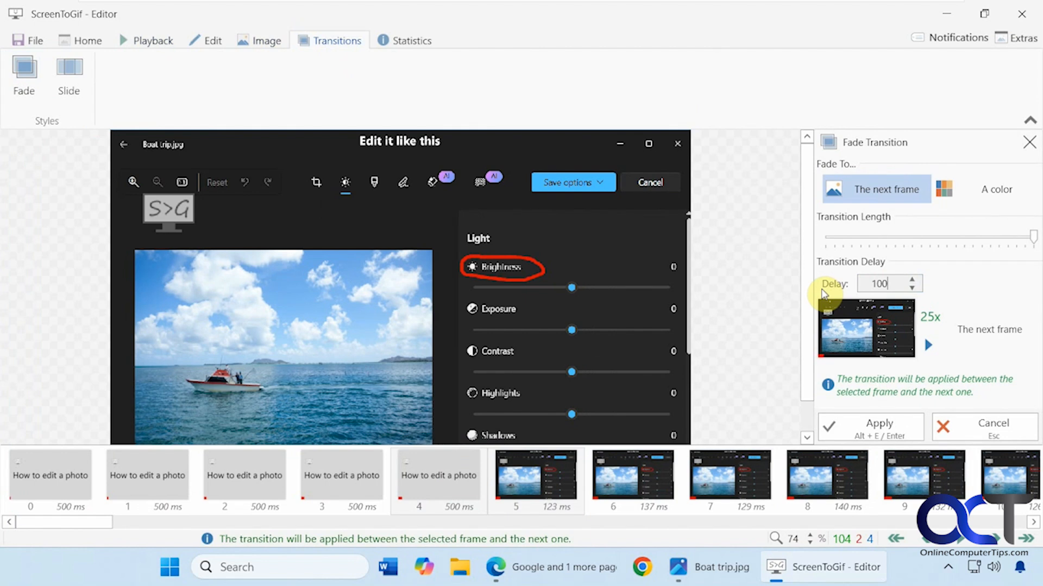
left_click(880, 432)
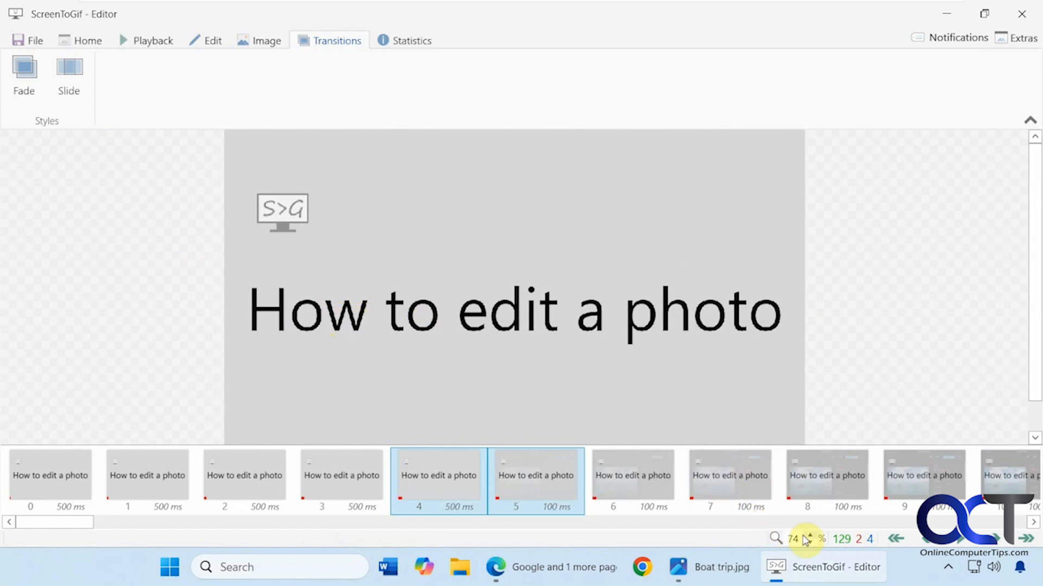
Zoom the preview out to 70% and play from frame 1 to review the fade transition, pausing once it has passed
left_click(154, 47)
left_click(141, 474)
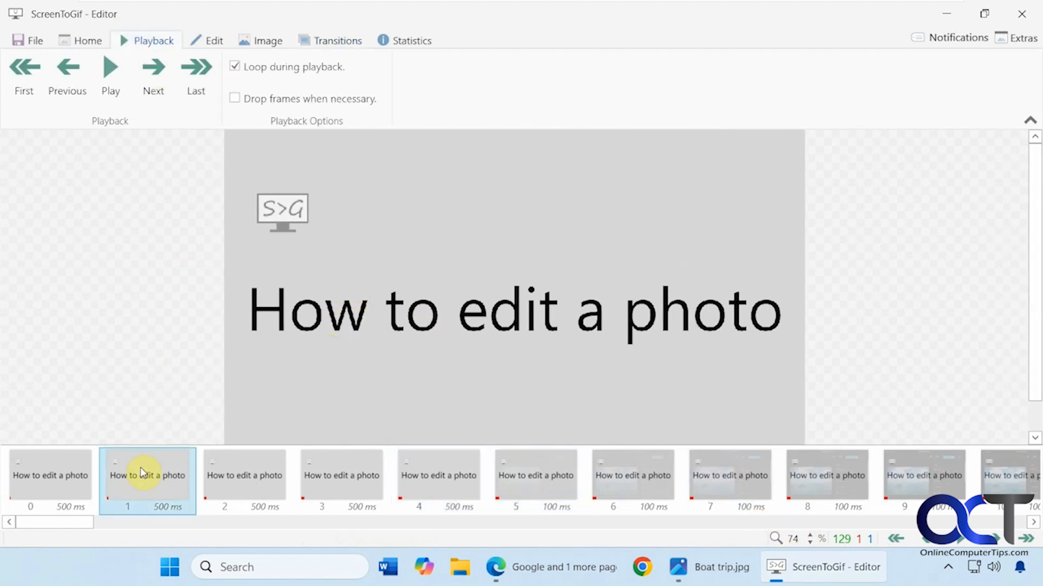
left_click(810, 544)
left_click(810, 543)
left_click(809, 543)
left_click(810, 544)
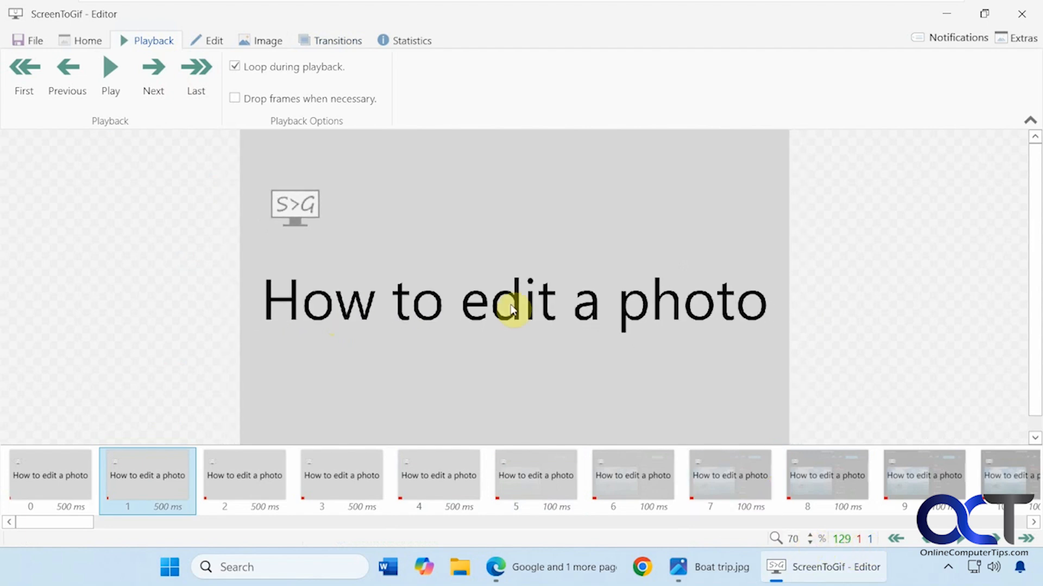
left_click(126, 88)
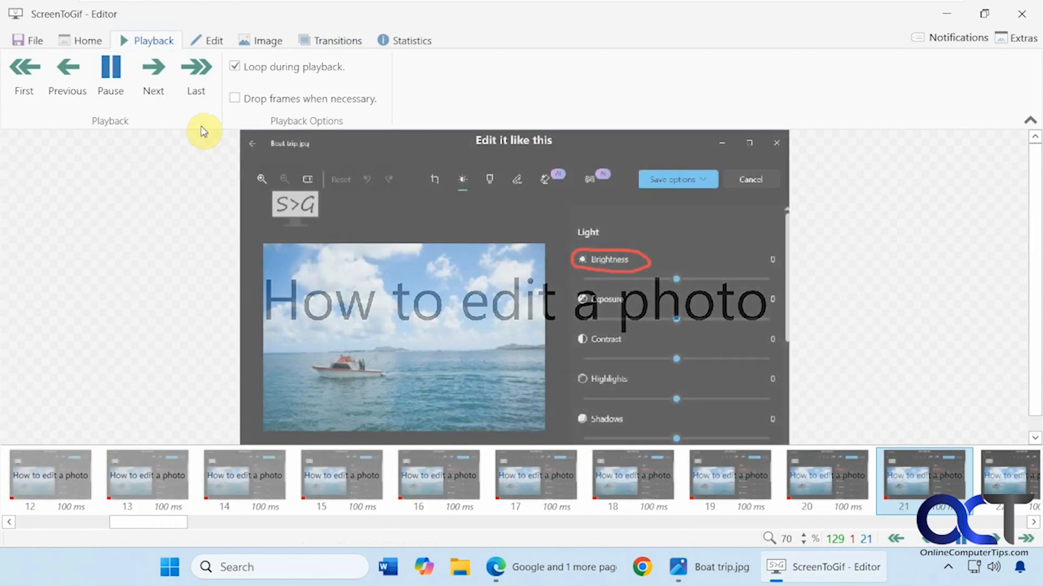
left_click(111, 68)
Undo the Fade transition between the title frames and the recording
left_click(352, 42)
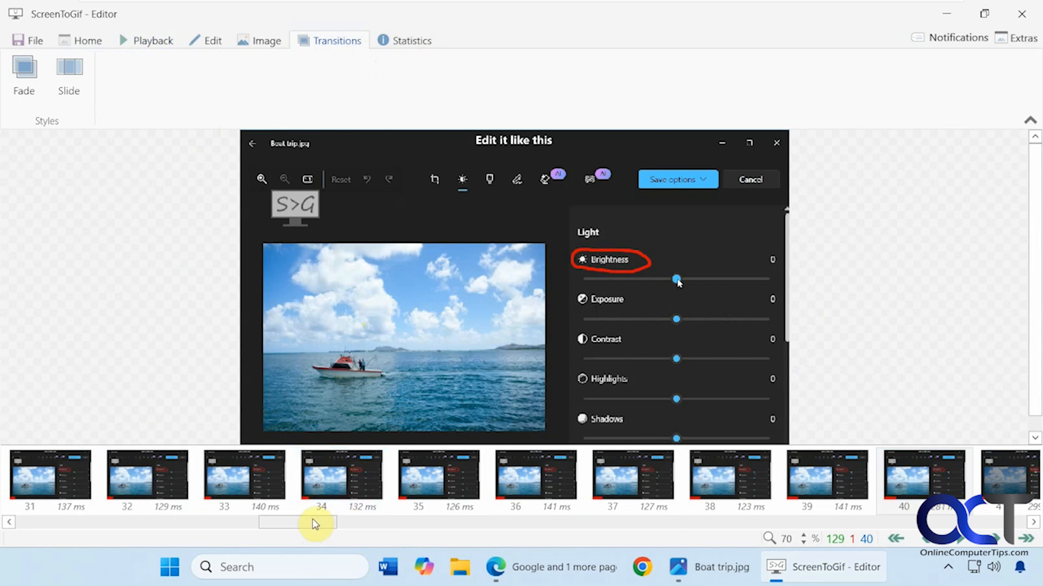
left_click_drag(313, 525, 24, 526)
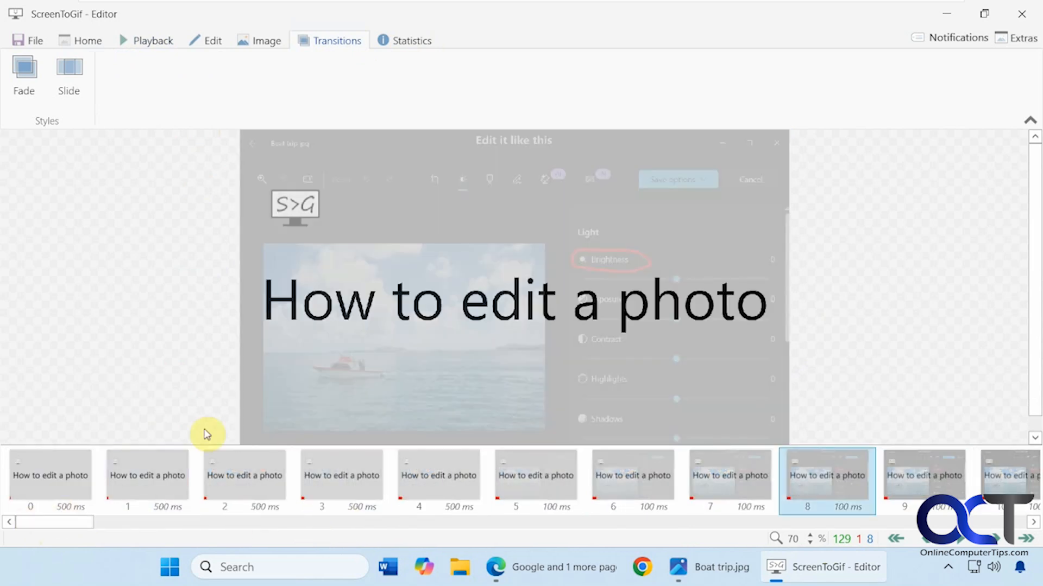
key("ctrl+z")
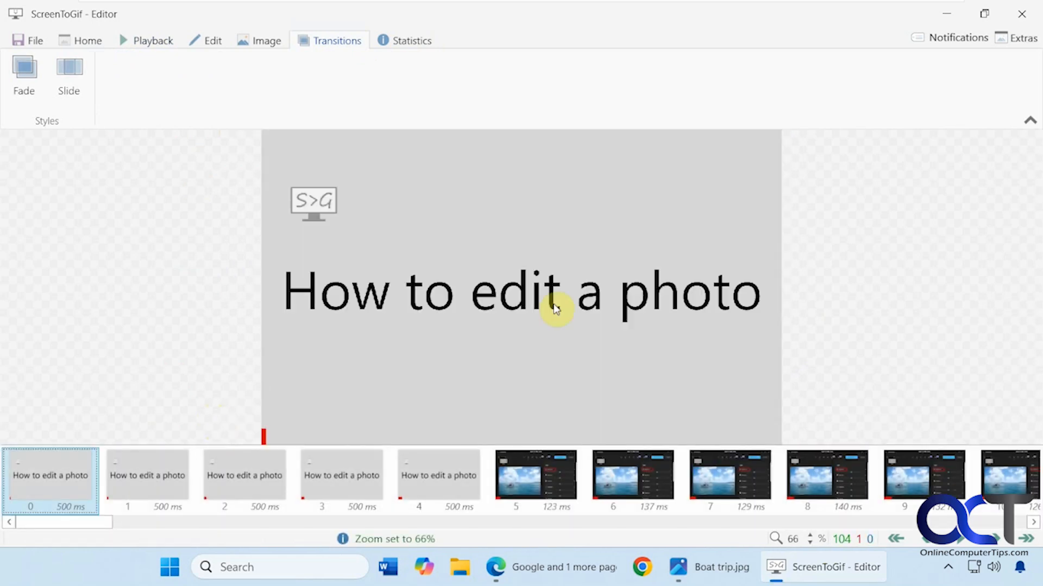
Apply a Slide transition between frames 4 and 5, with length 1 and a 100 ms delay
left_click(428, 477)
left_click(512, 480, "shift")
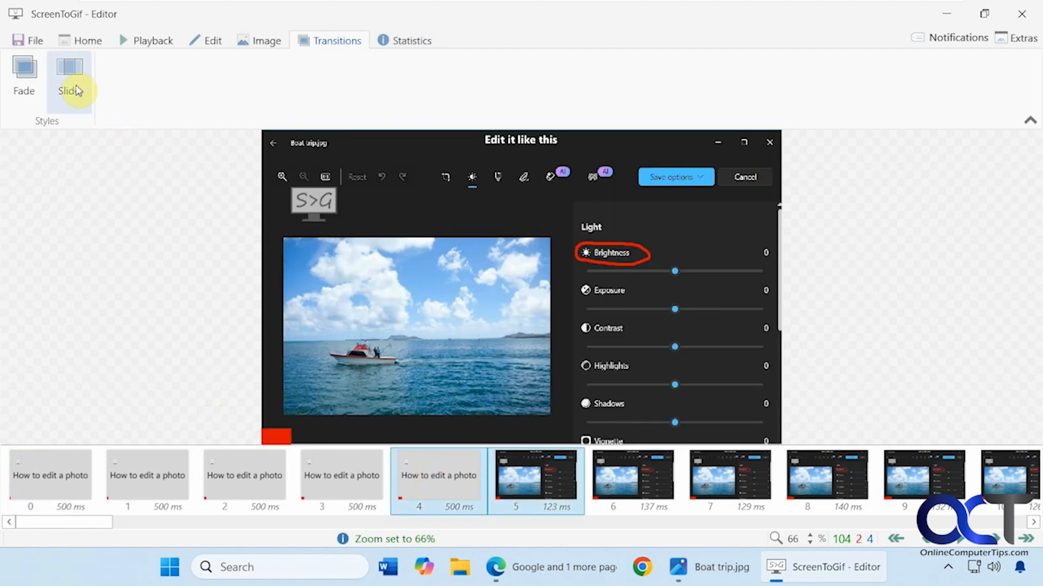
left_click(71, 78)
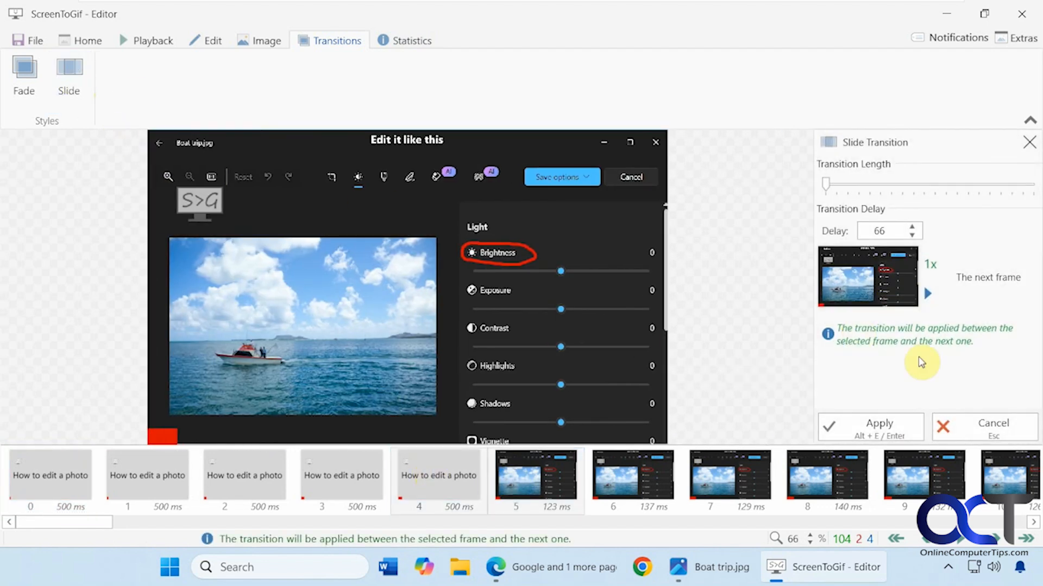
left_click(892, 431)
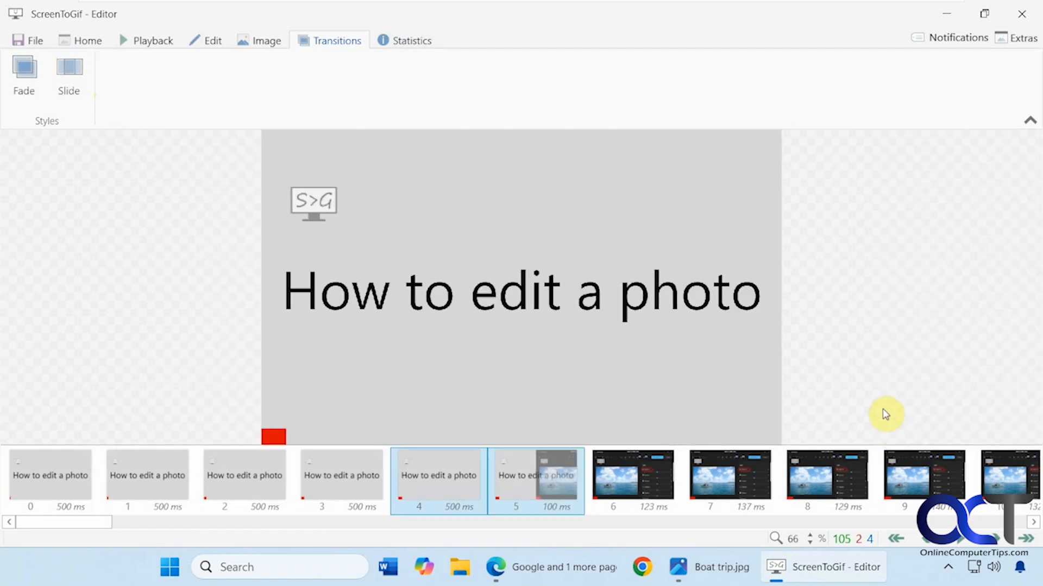
Play the animation from frame 0 to review the slide transition, pausing once the recording is under way
left_click(154, 41)
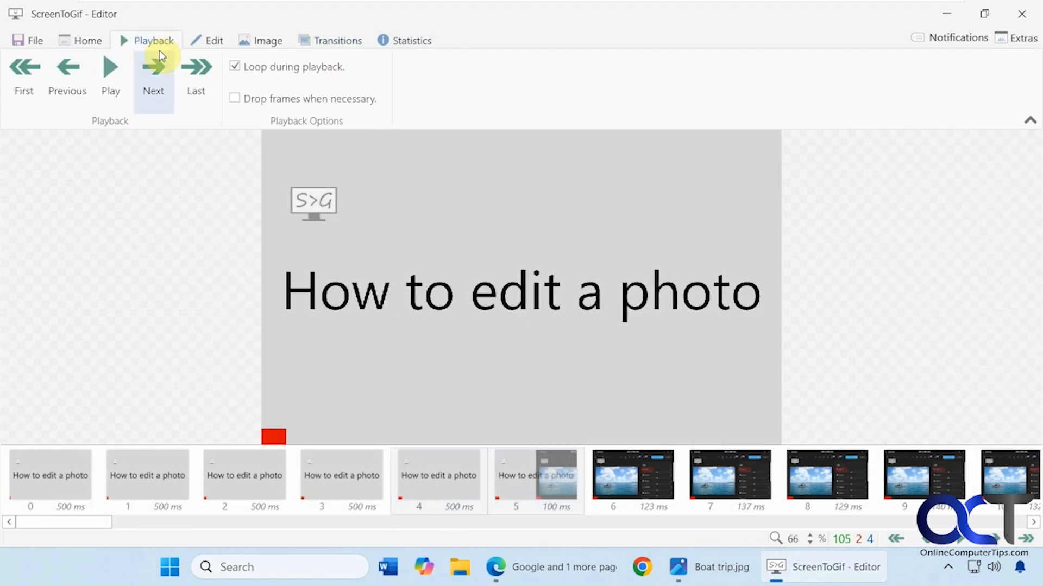
left_click(78, 473)
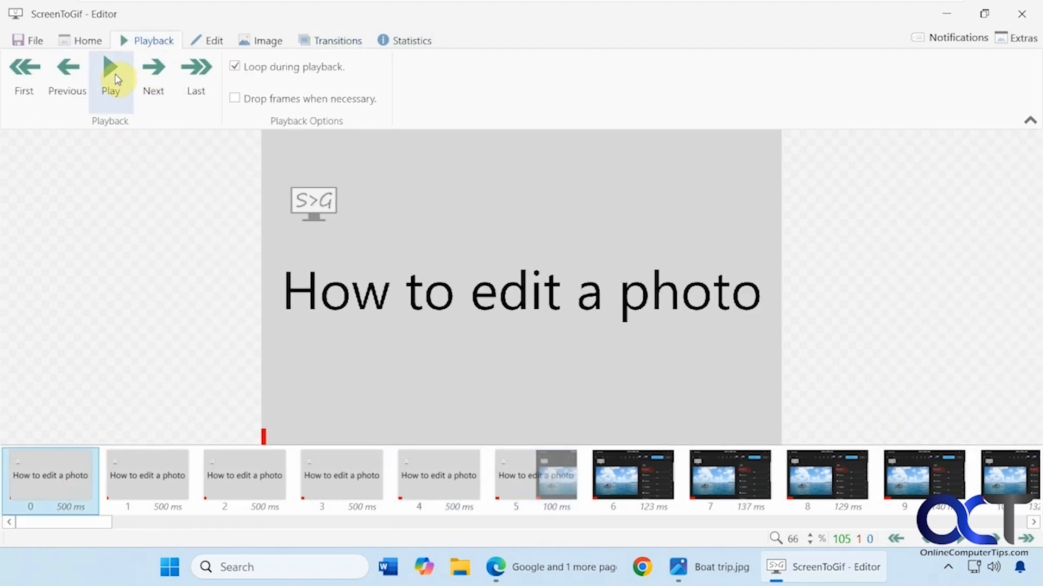
left_click(112, 73)
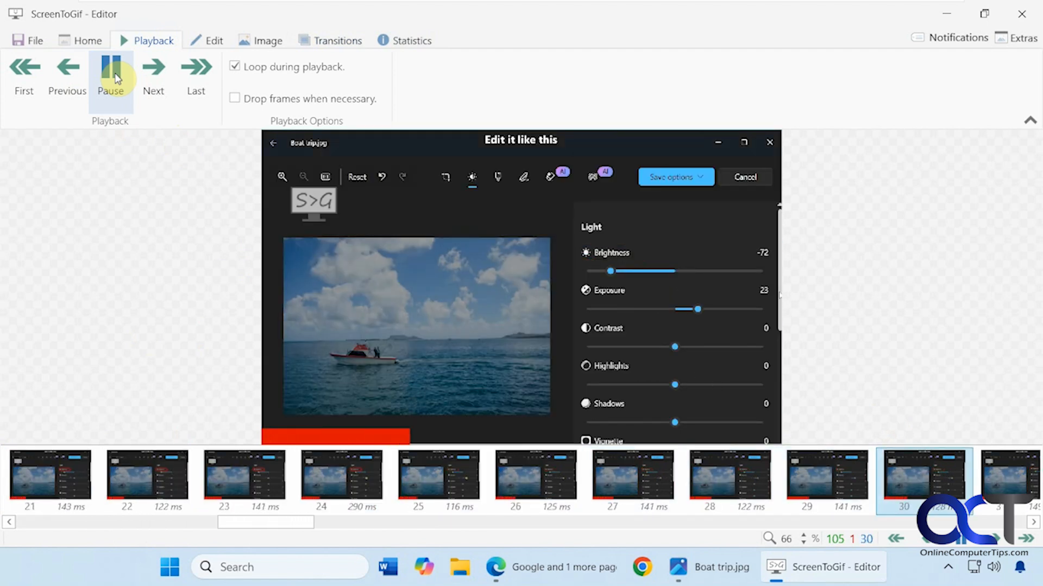
left_click(115, 79)
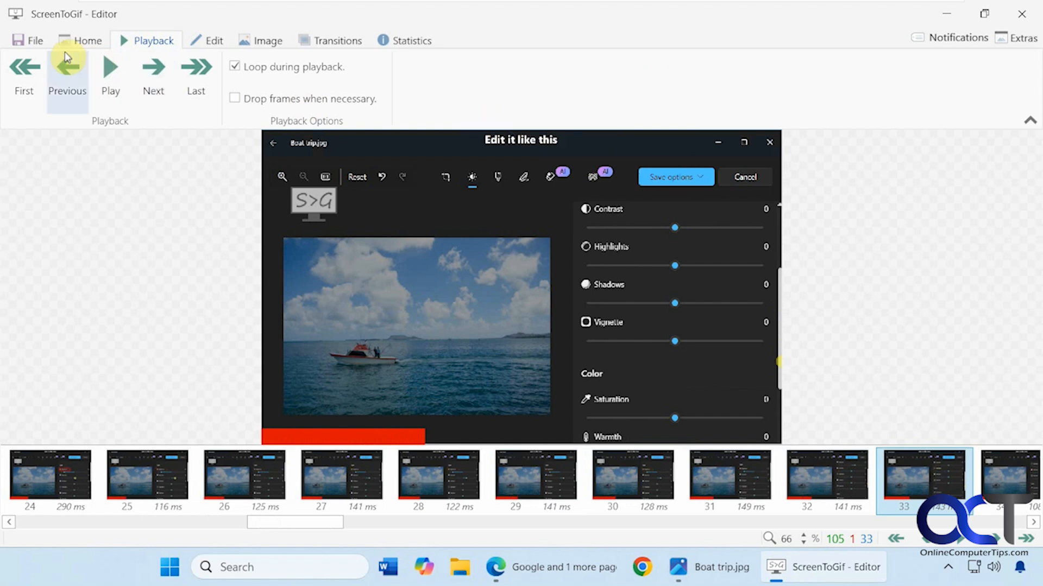
Save the project to the Desktop as a looped GIF named Animation and close the encoding notification
left_click(45, 43)
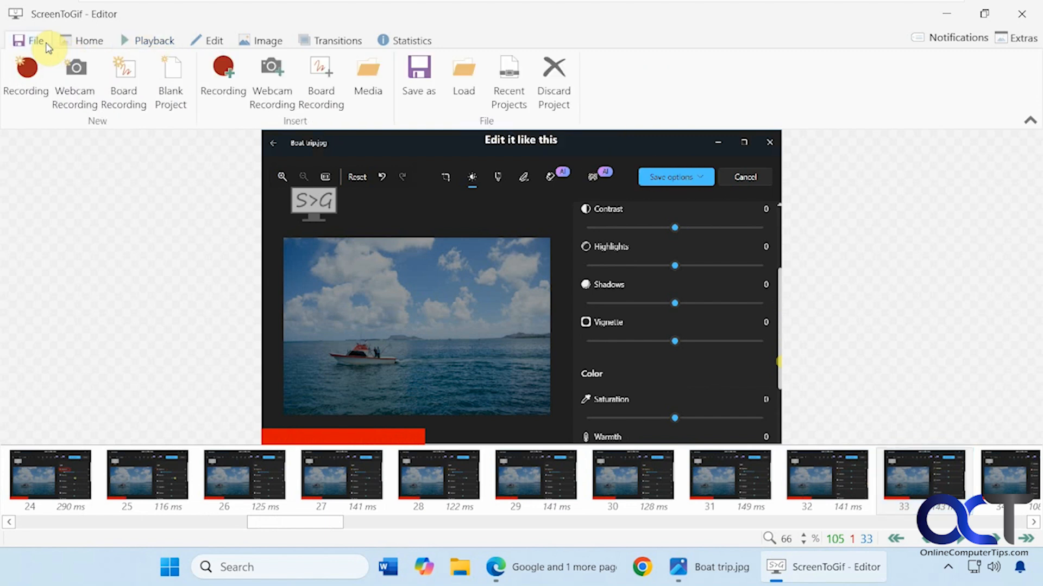
left_click(425, 83)
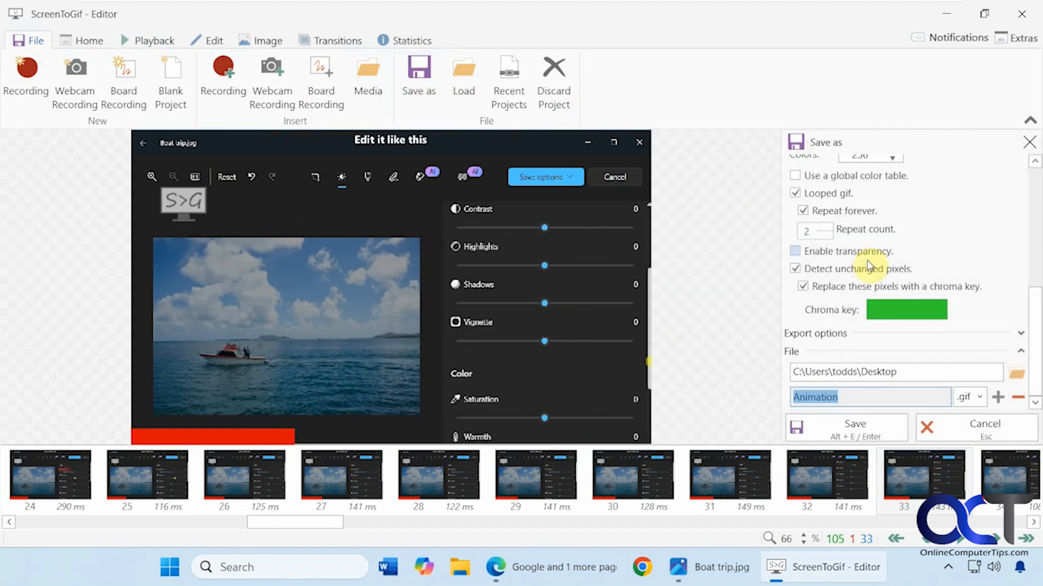
left_click(885, 393)
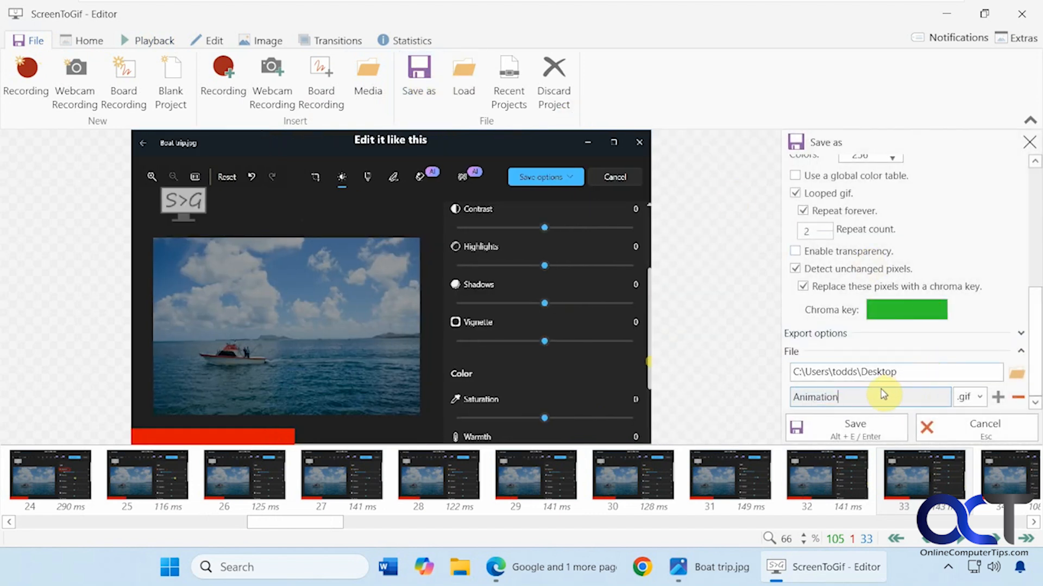
left_click(855, 426)
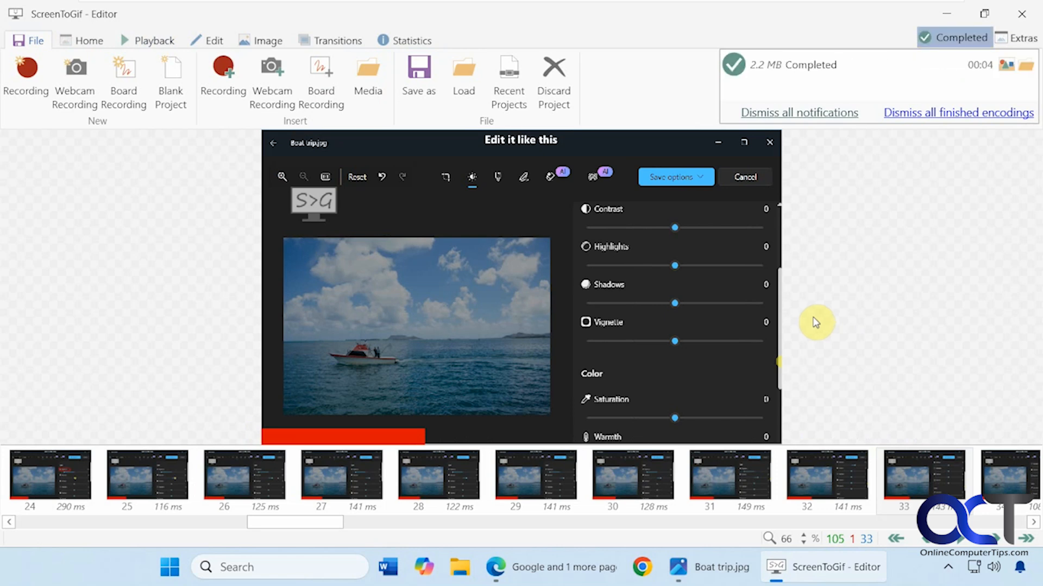
left_click(926, 35)
Minimize the editor, open Animation.gif from the desktop in Photos, watch it maximized and close it
left_click(946, 14)
left_click(838, 61)
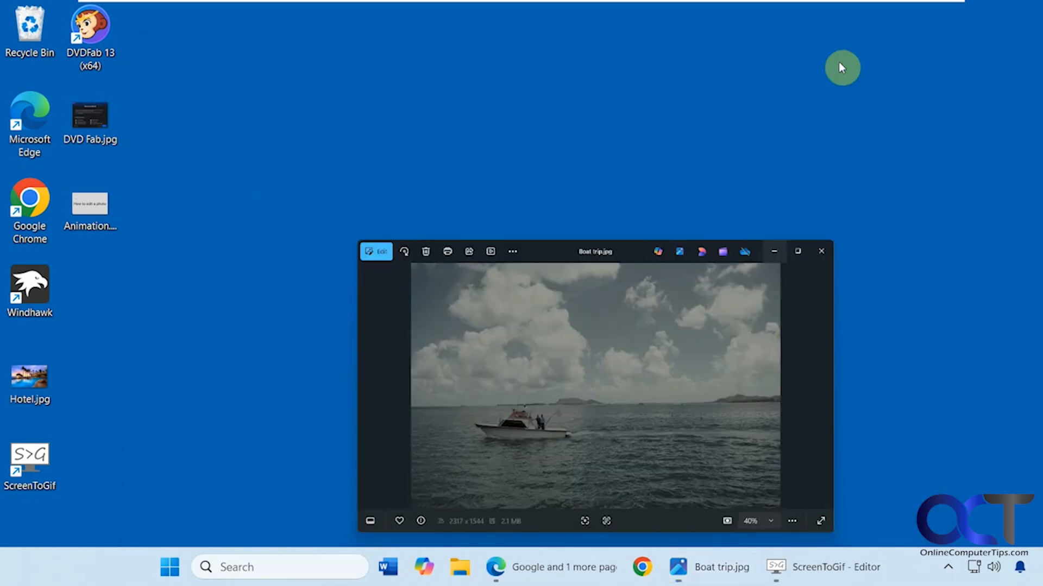
double_click(95, 213)
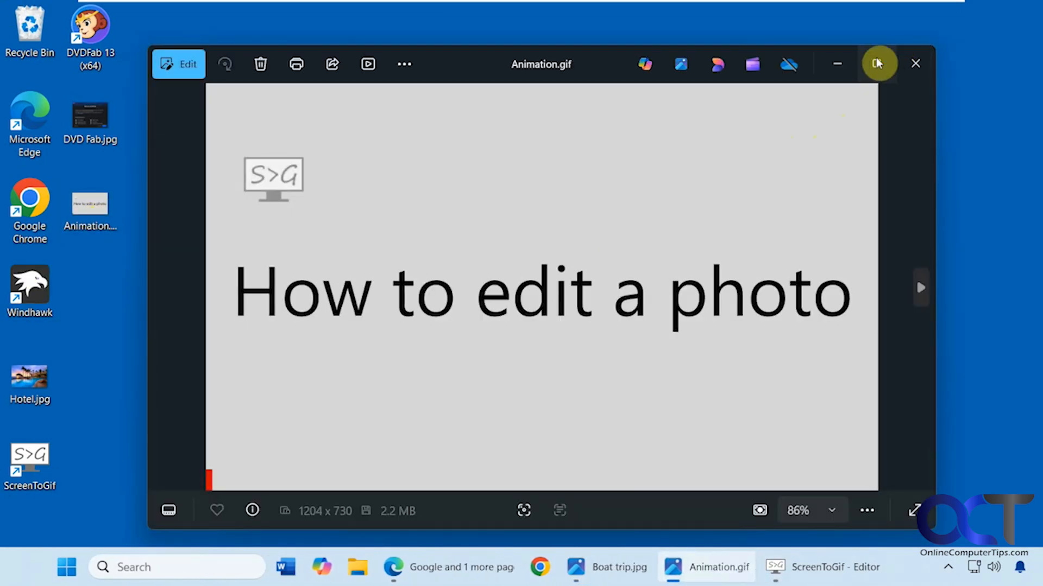
left_click(876, 64)
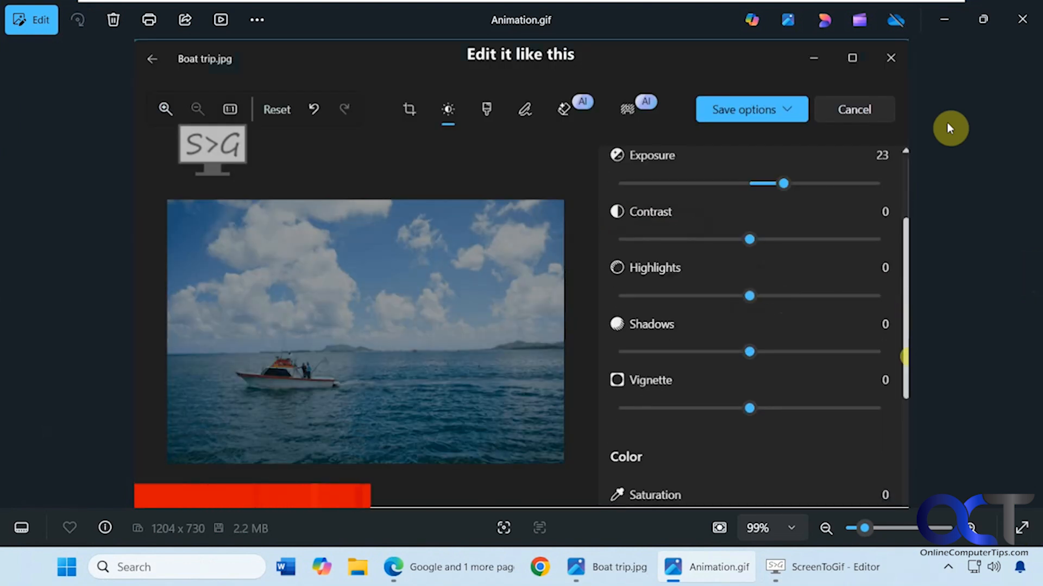
left_click(1022, 19)
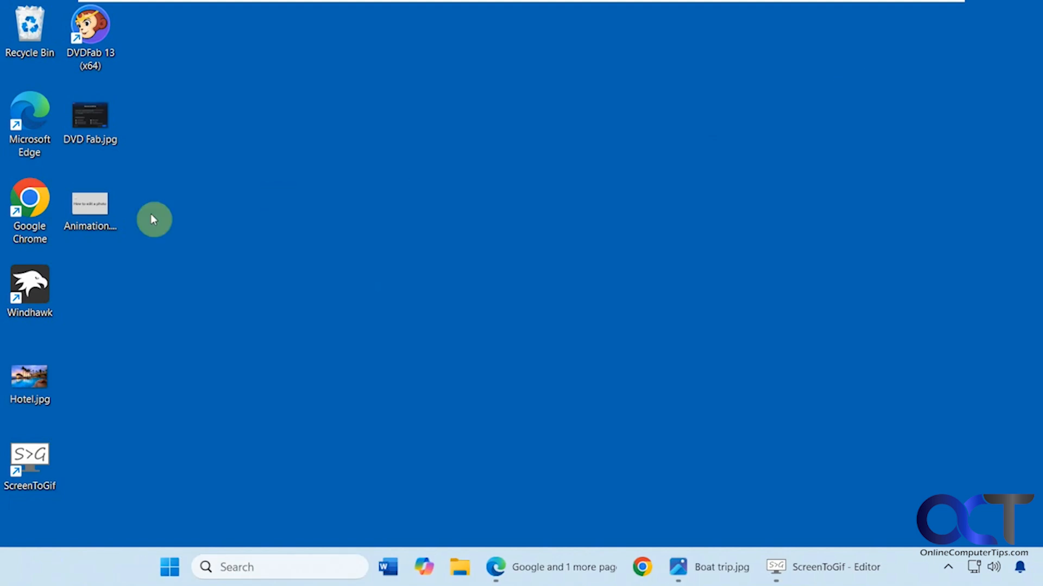
Check the file size of Animation.gif in its properties and close them without changes
right_click(95, 217)
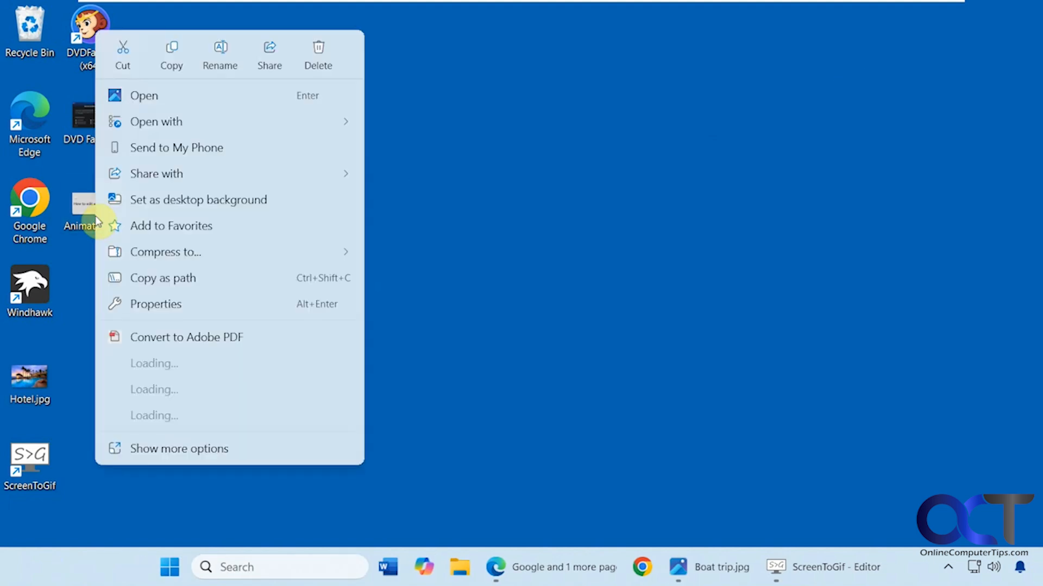
left_click(157, 305)
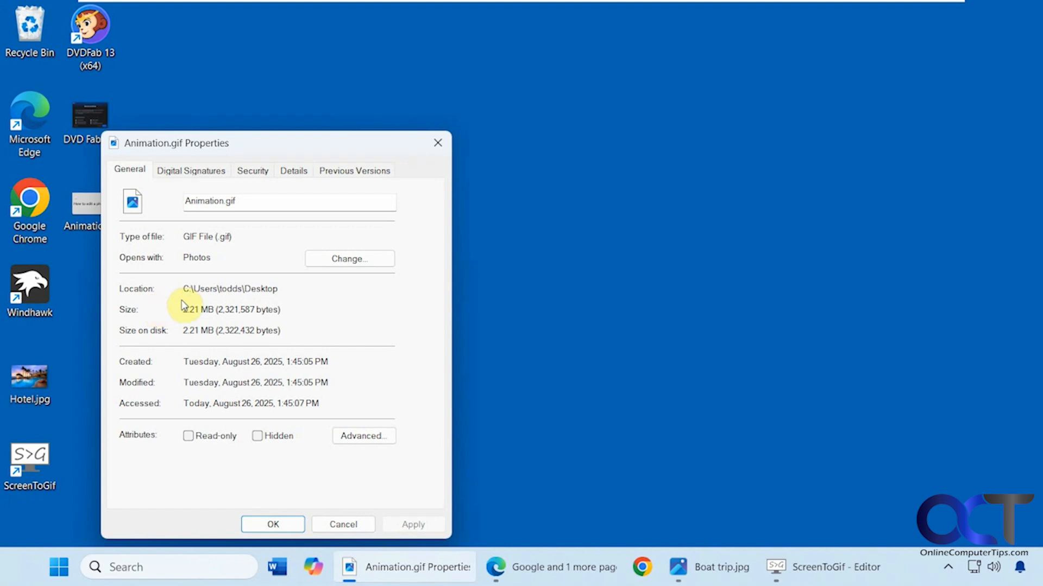
left_click(348, 526)
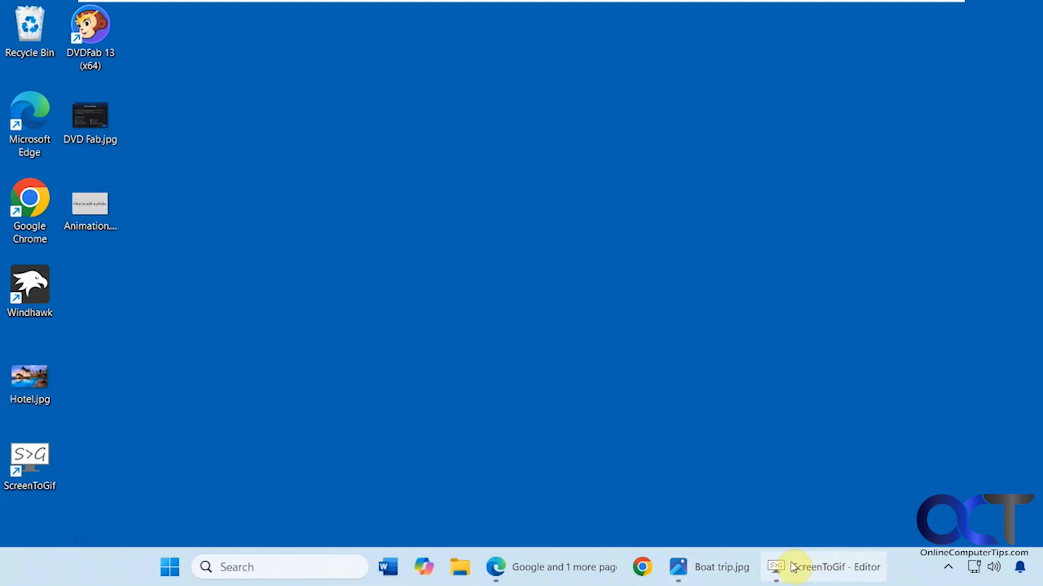
Switch back to the ScreenToGif editor and display the commands for removing, reordering and retiming frames
left_click(794, 568)
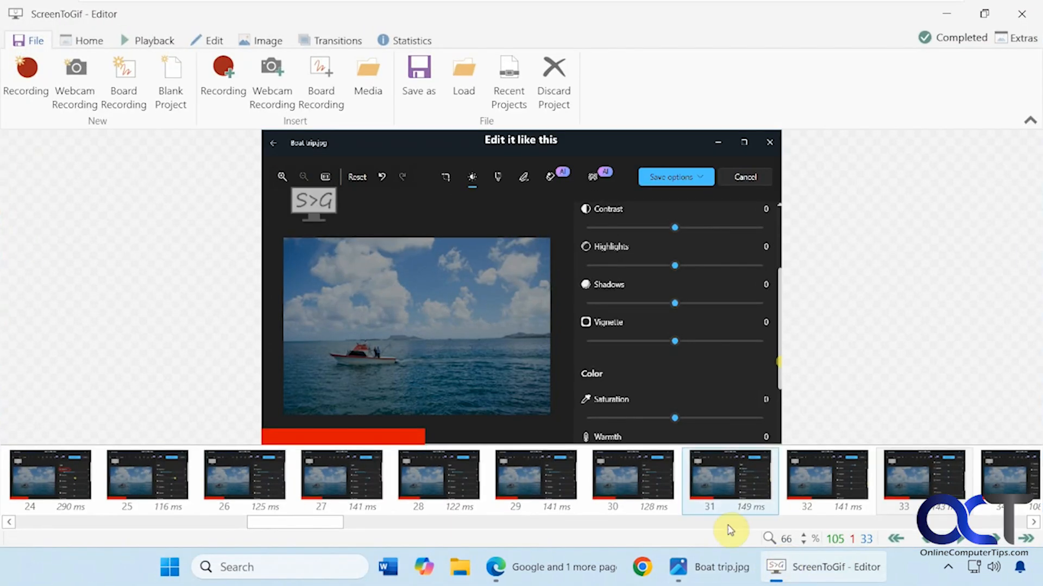
left_click(92, 40)
left_click(212, 42)
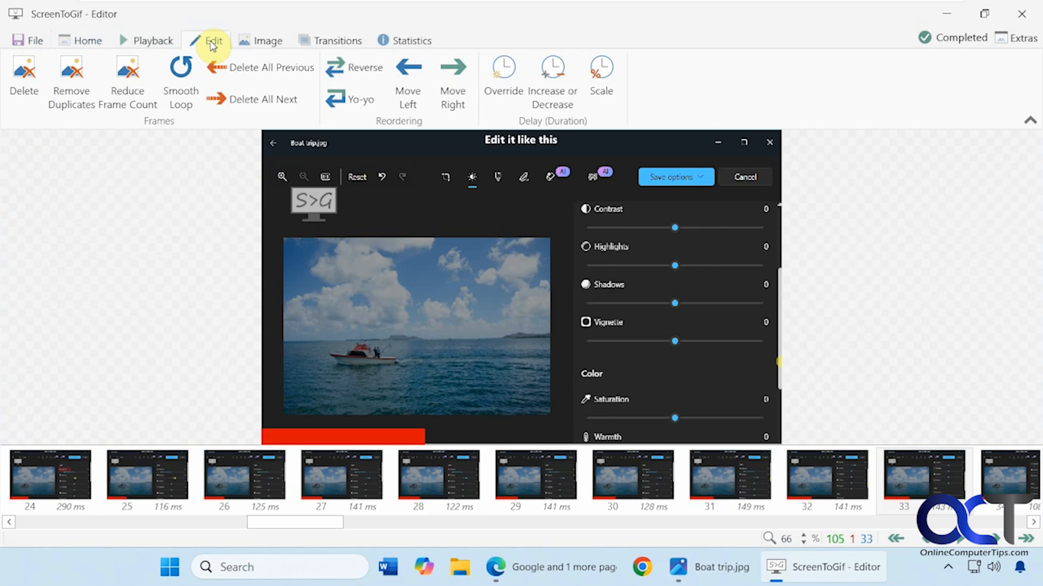